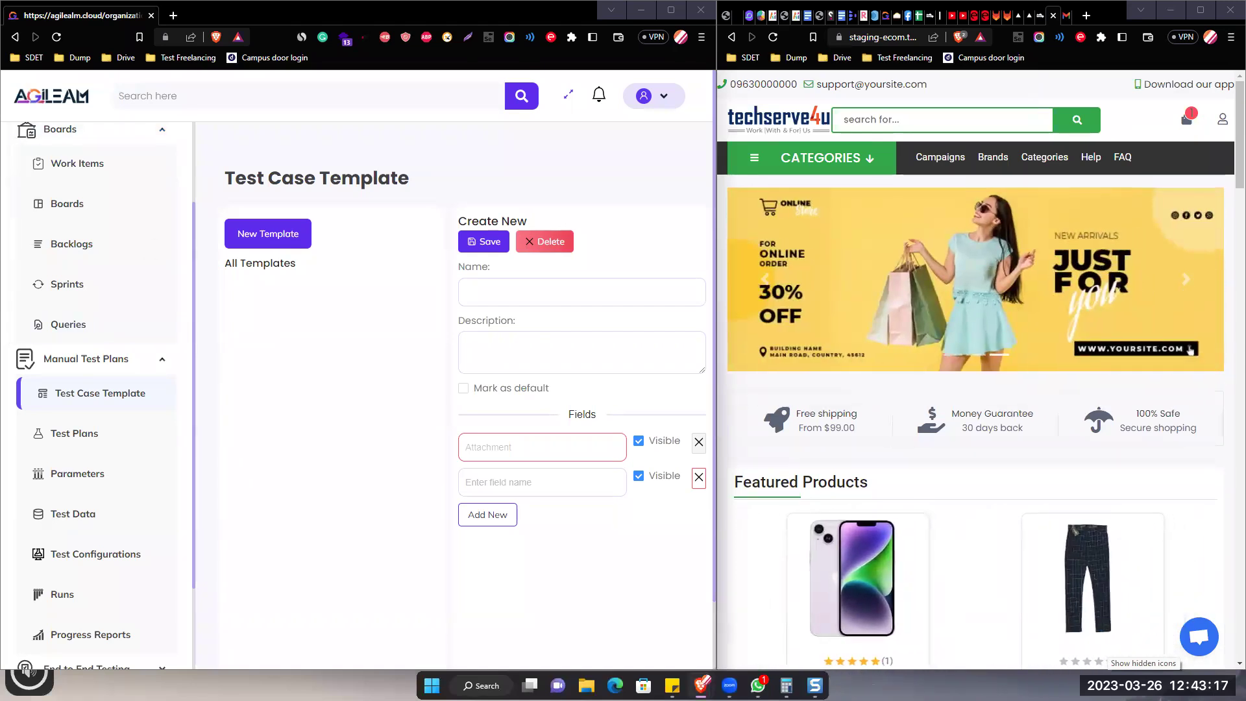
Step: Name the new test case template "eCommerce Web App GUI Test Template"
{"action": "left_click", "coordinate": [496, 282]}
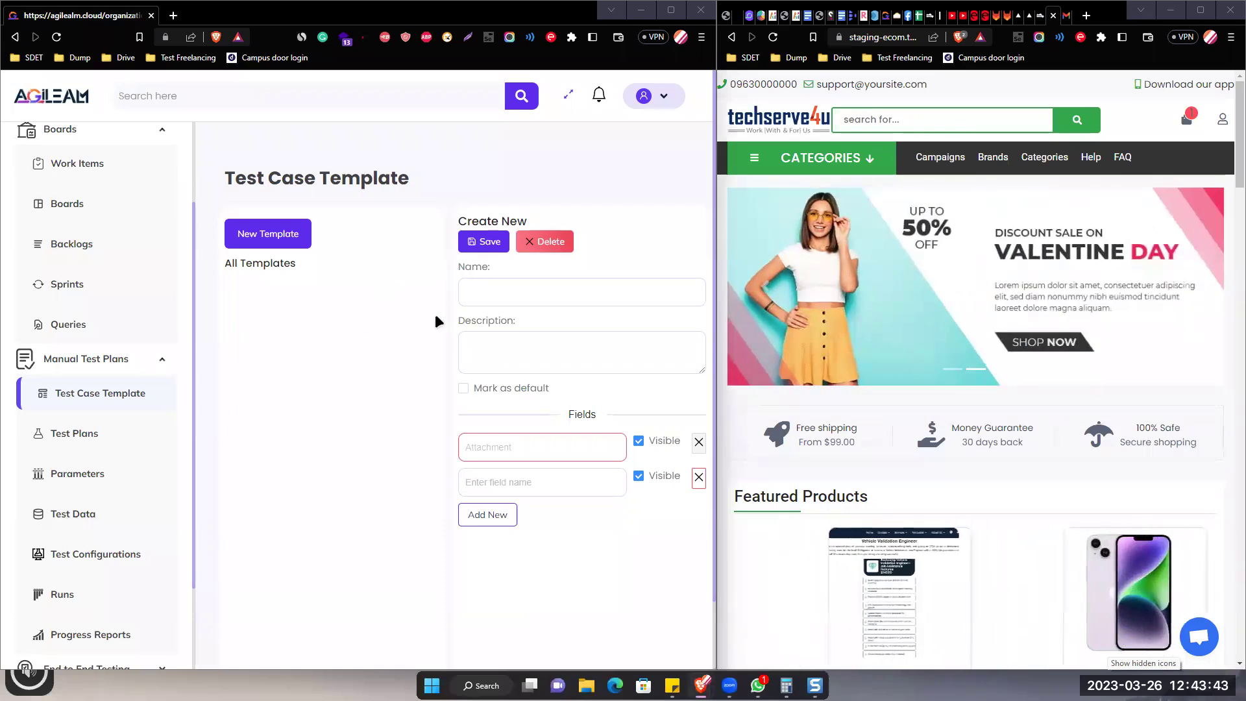
{"action": "left_click", "coordinate": [519, 293]}
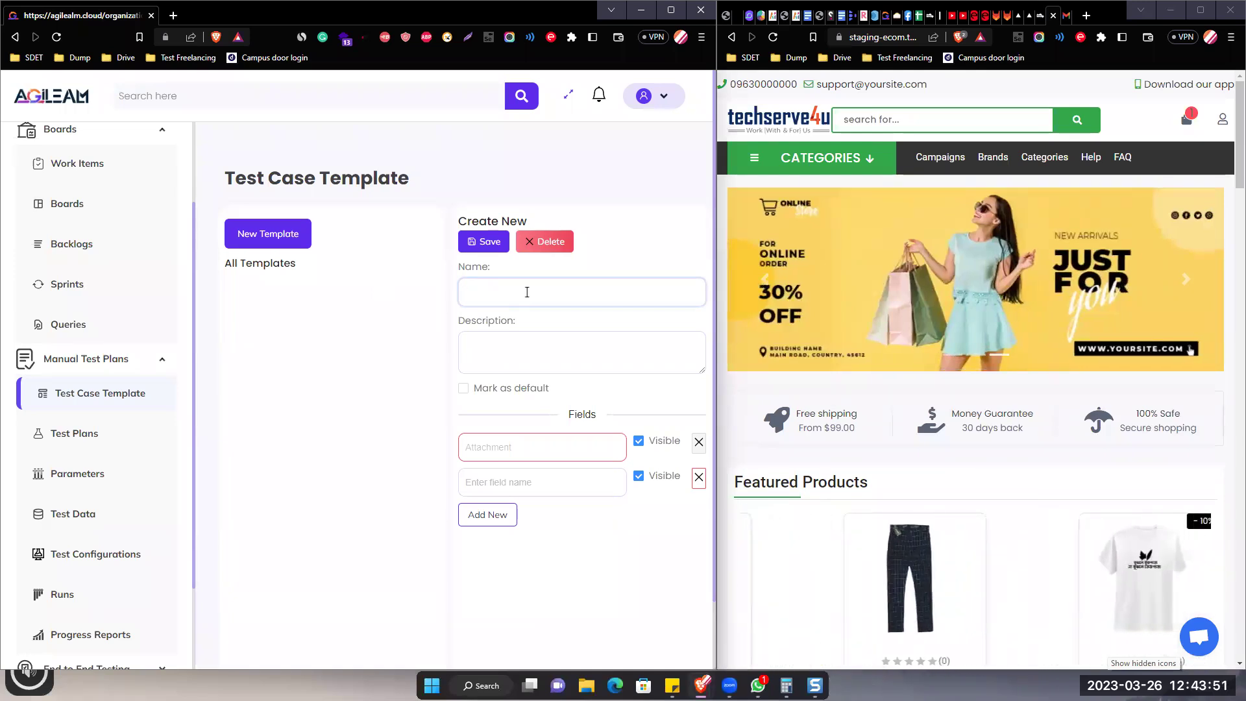
{"action": "type", "text": "eComm"}
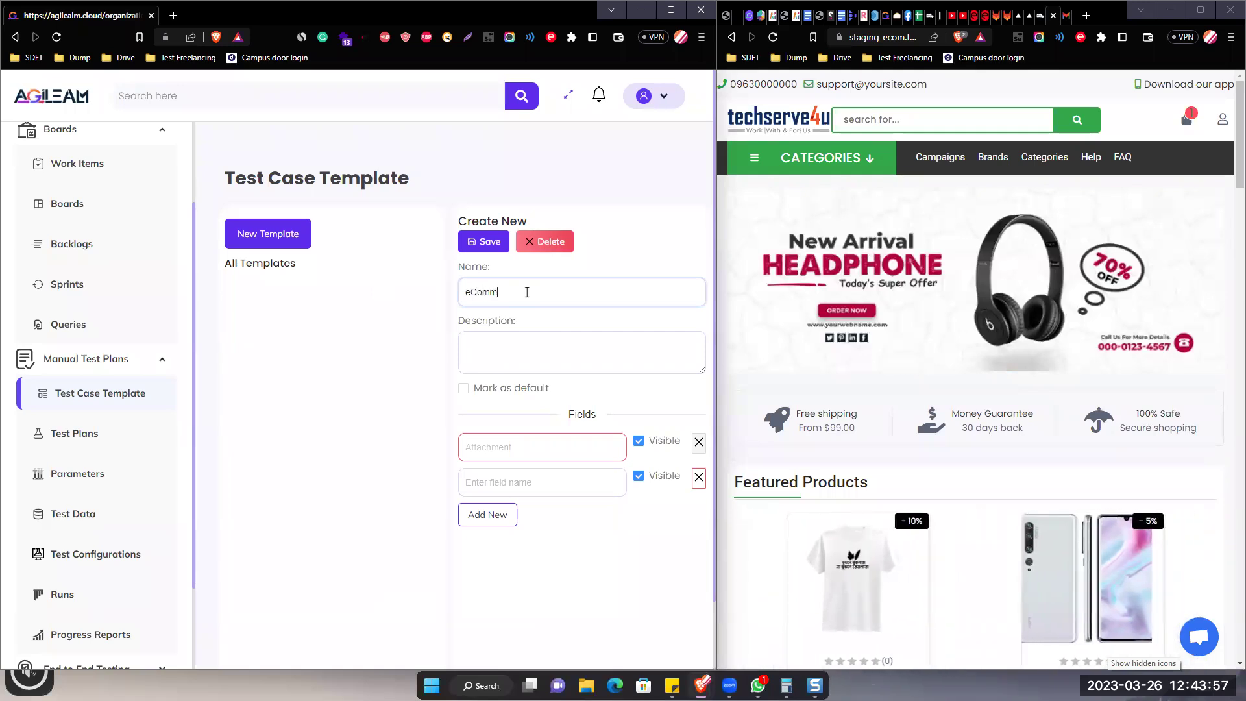
{"action": "type", "text": "erce"}
{"action": "key", "text": "BackSpace"}
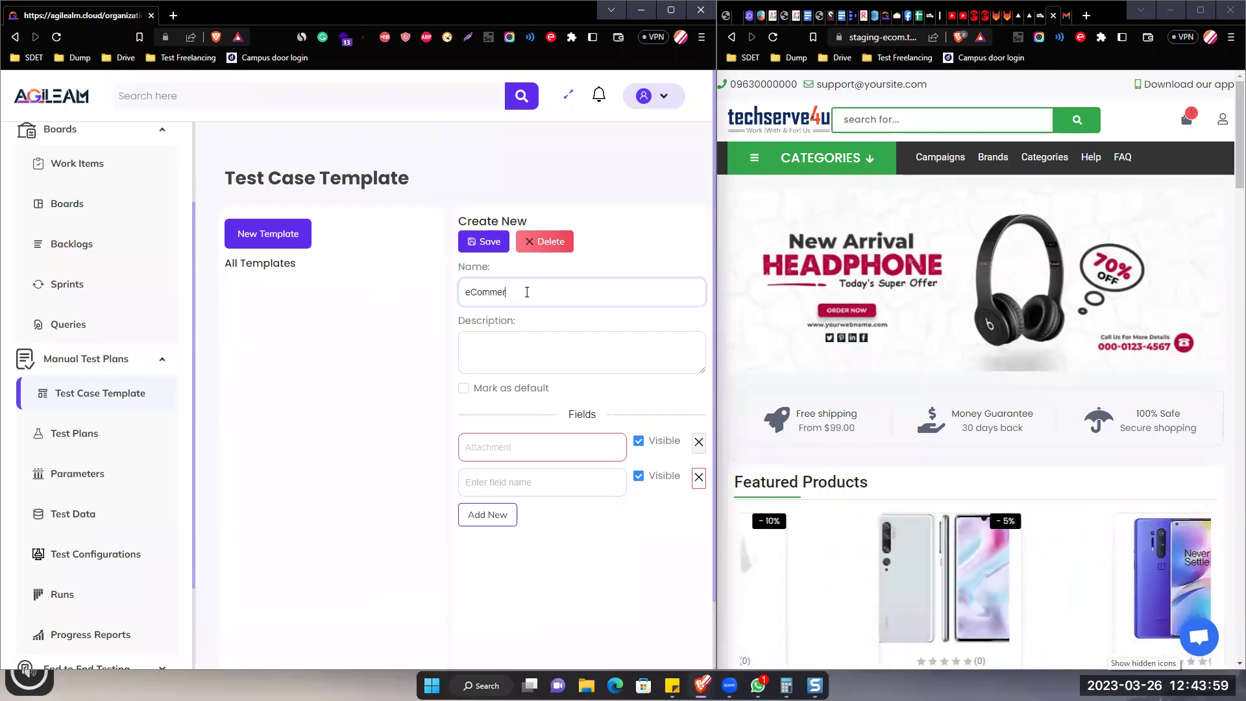
{"action": "type", "text": "ce W"}
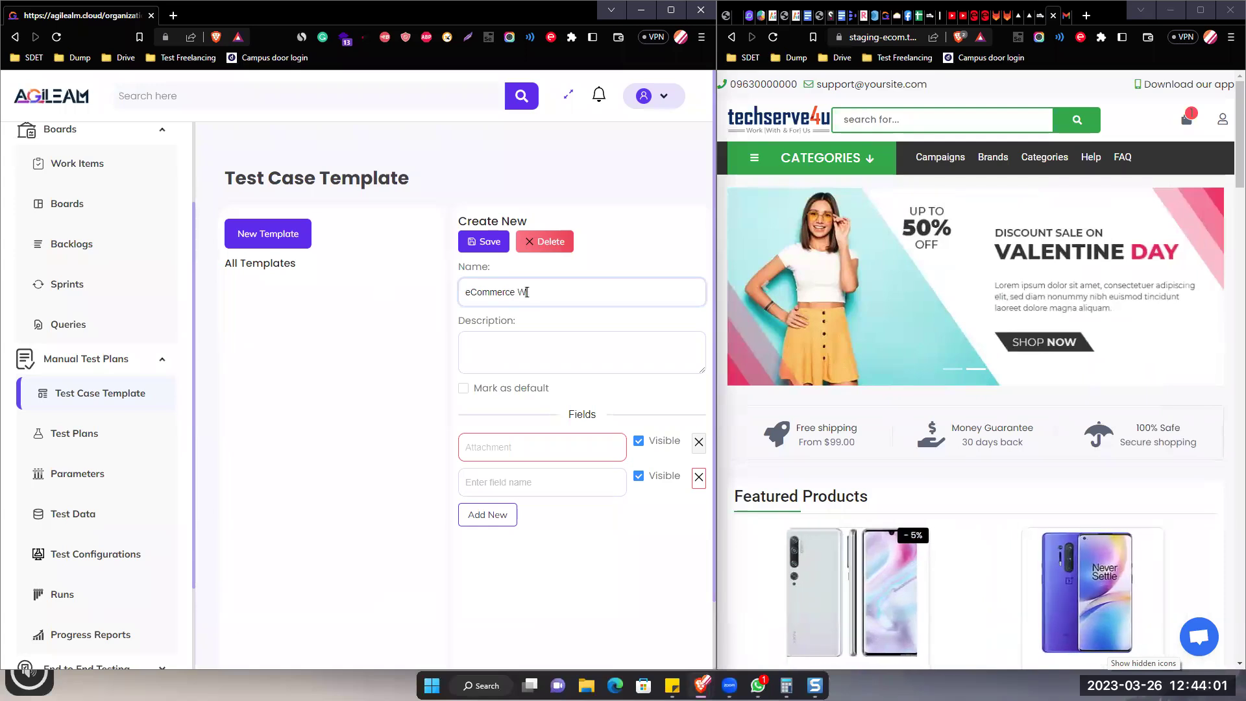
{"action": "type", "text": "eb App"}
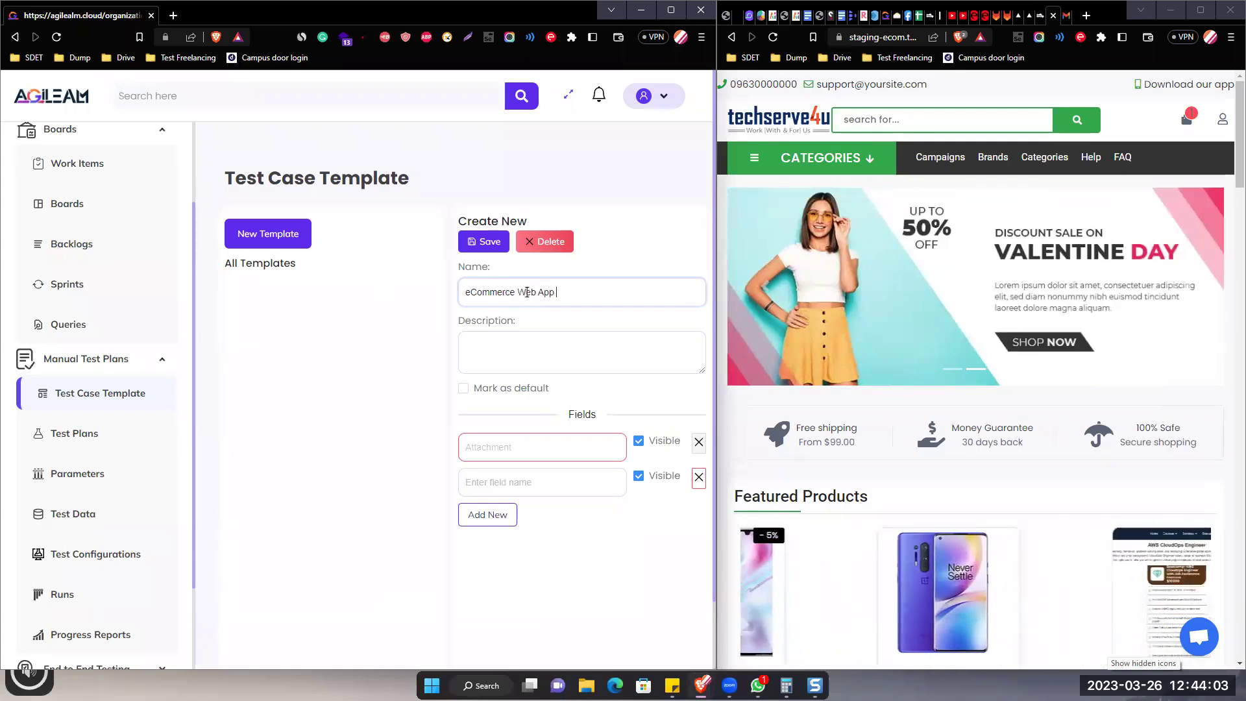
{"action": "type", "text": " GUI Te"}
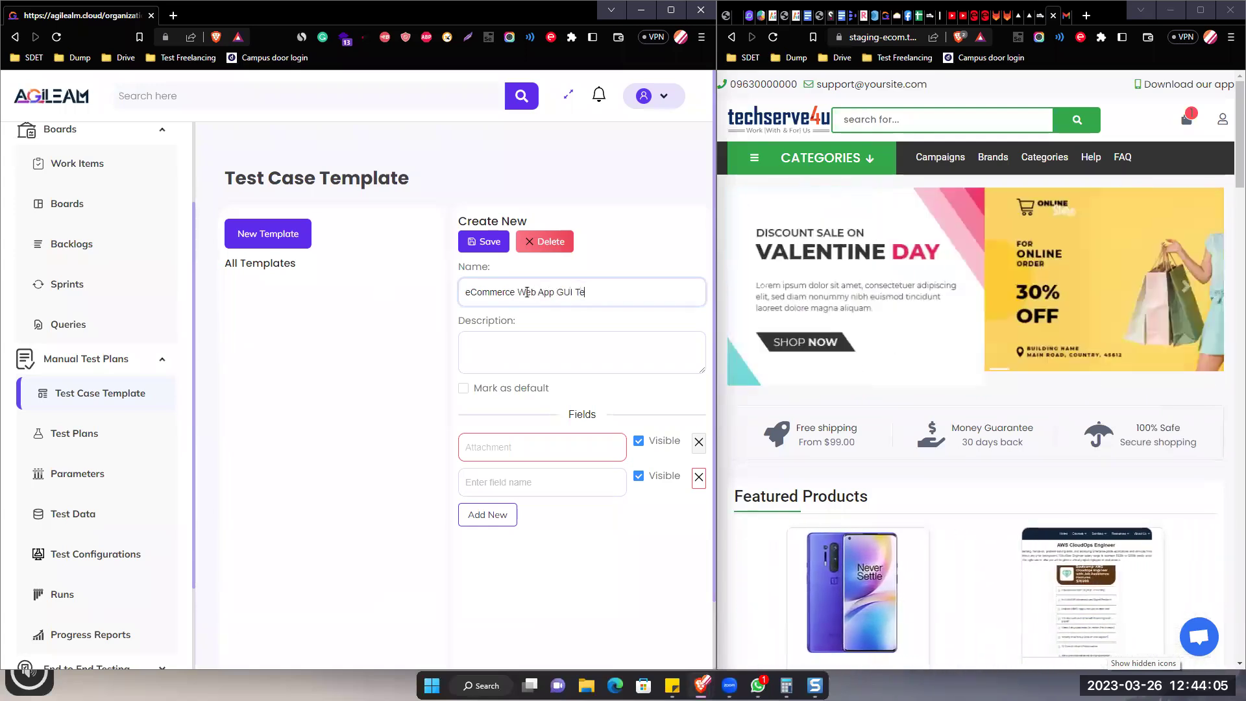
{"action": "type", "text": "st Template"}
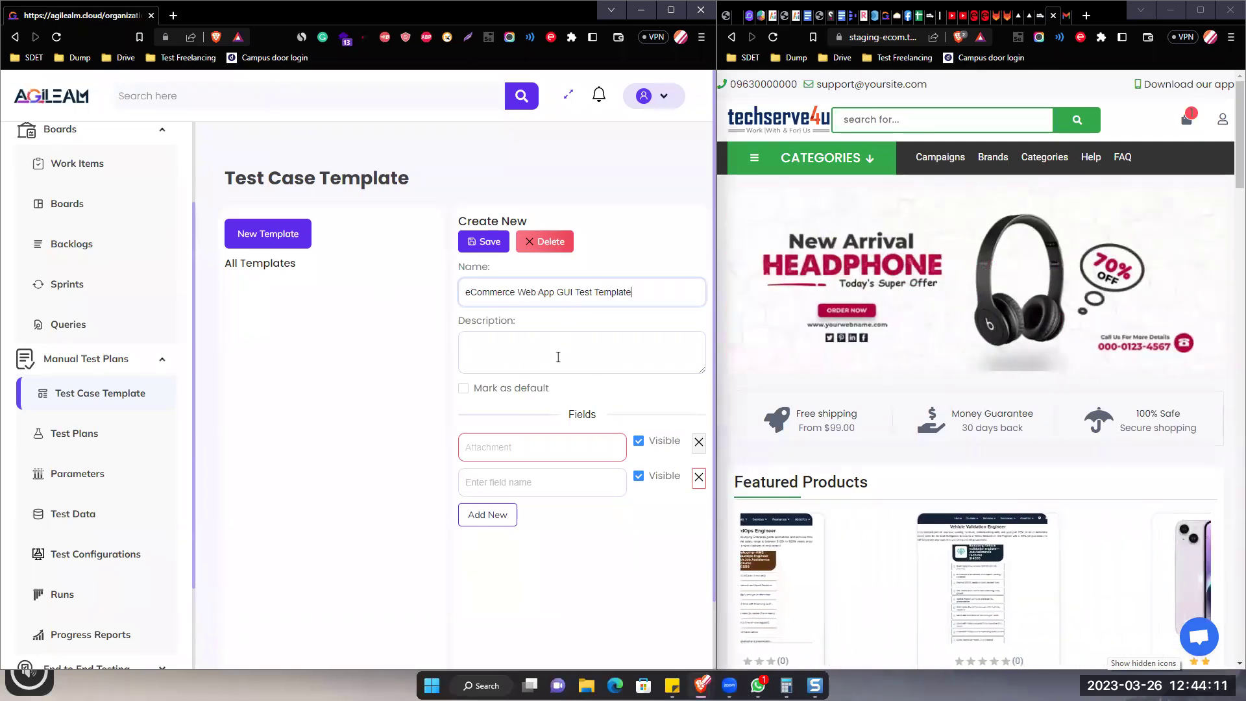
Step: Enter the template description "This template will be used for the web app GUI testing."
{"action": "left_click", "coordinate": [558, 357]}
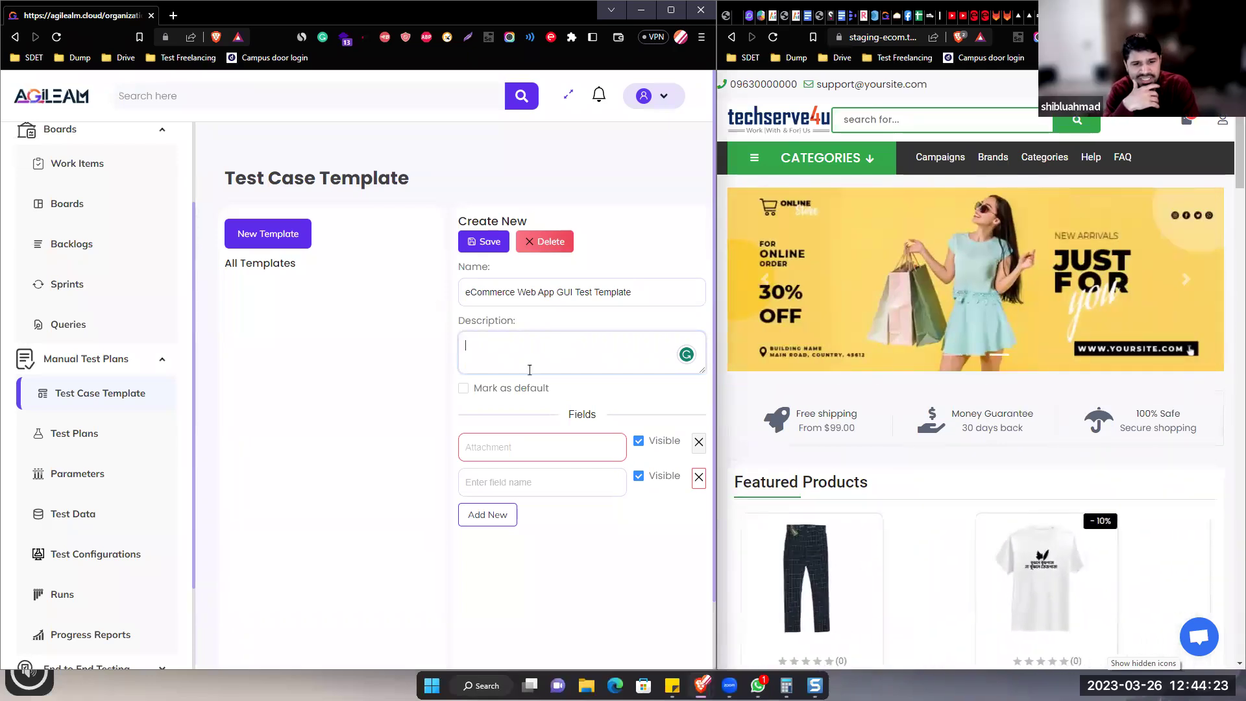
{"action": "type", "text": "This template"}
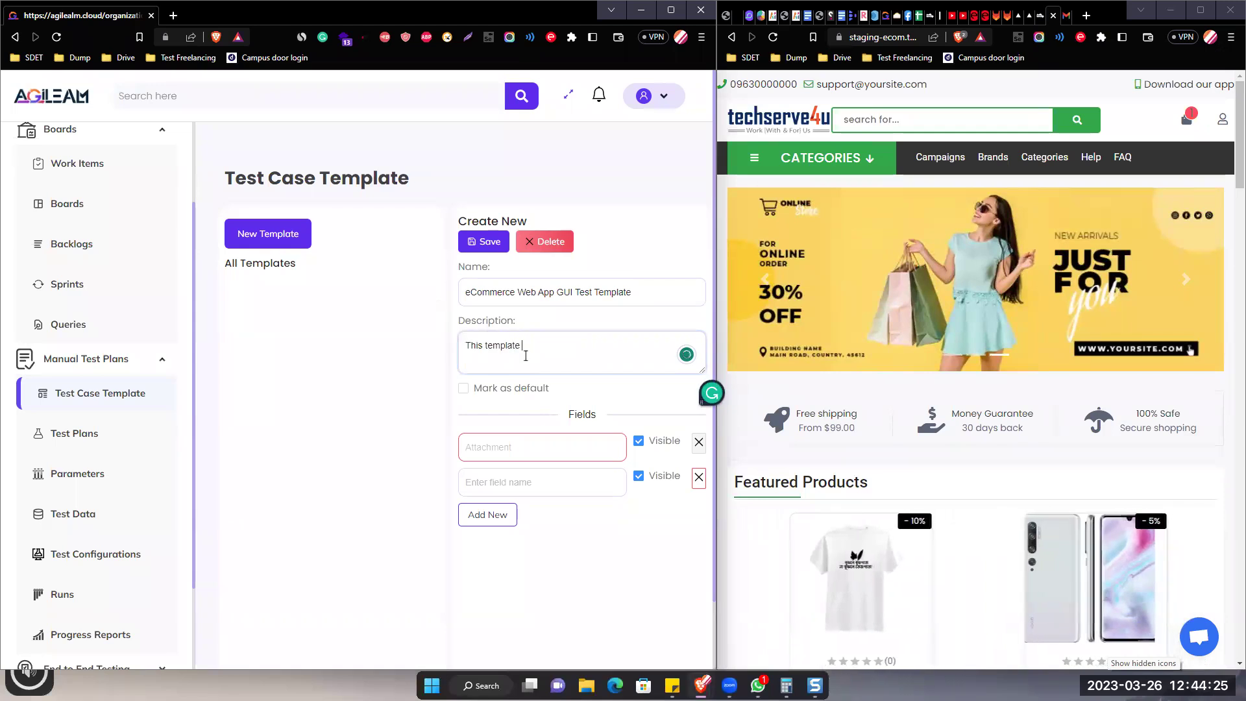
{"action": "type", "text": " will be used for the web"}
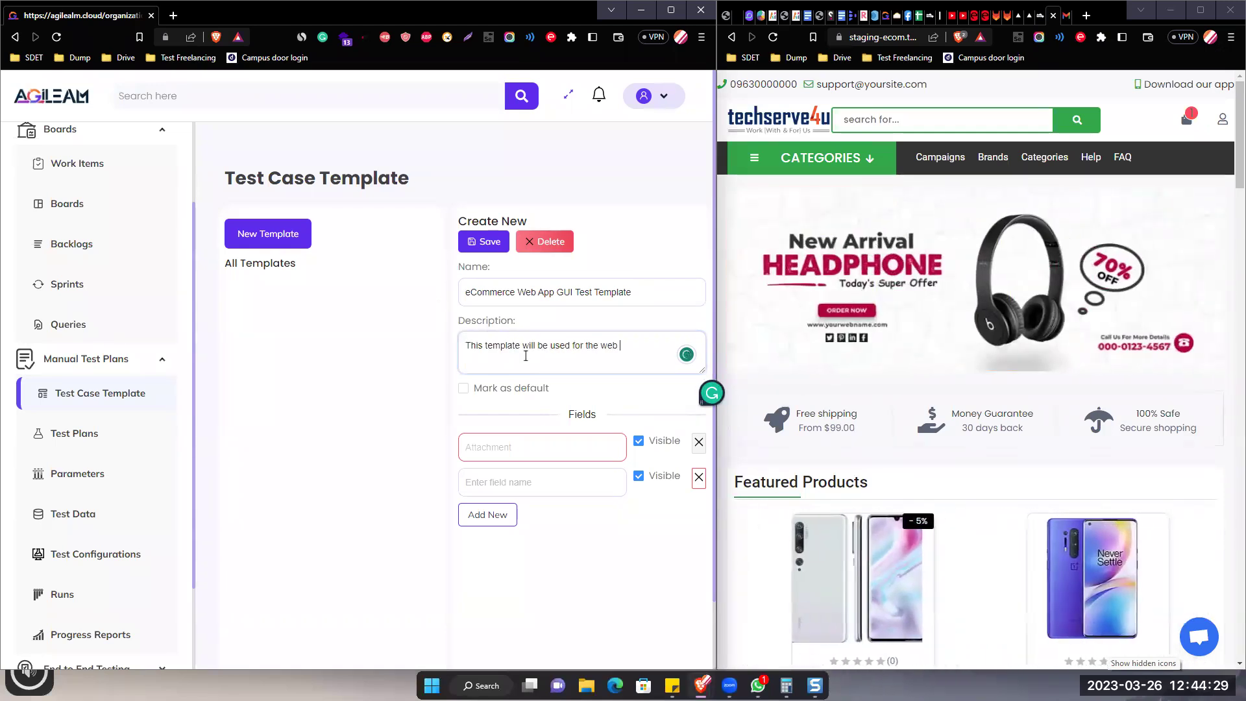
{"action": "type", "text": " app"}
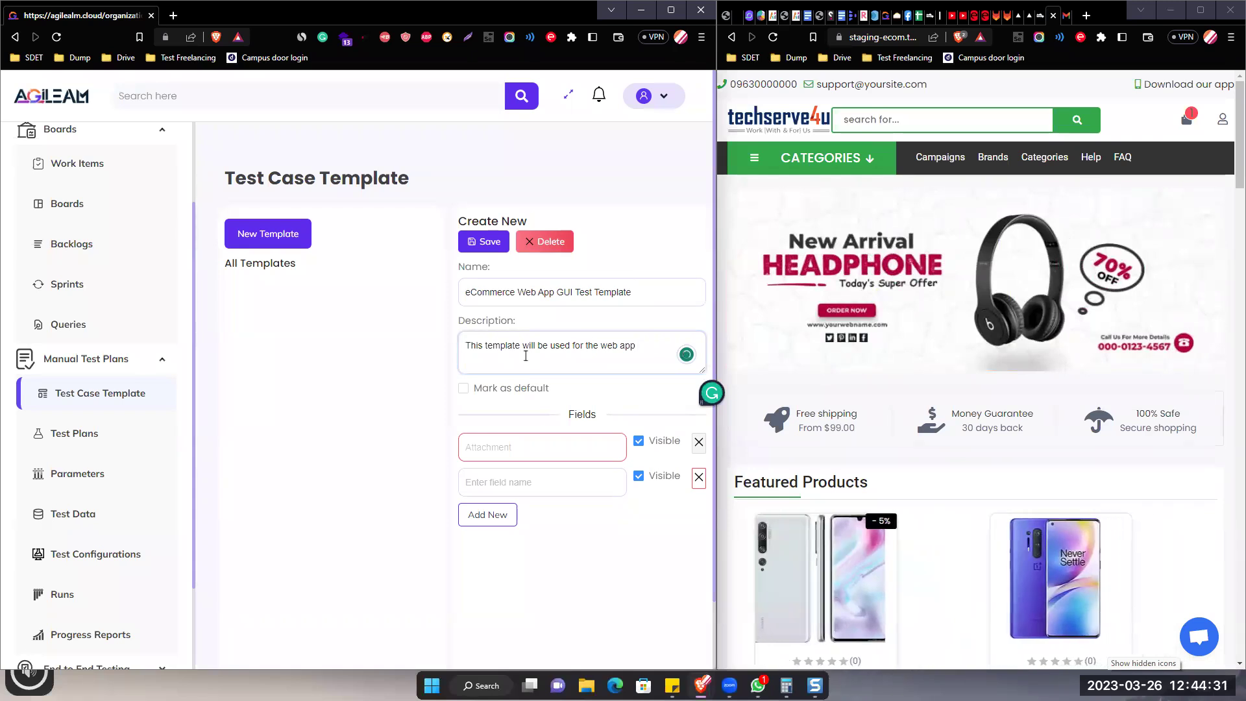
{"action": "type", "text": " GUI testing."}
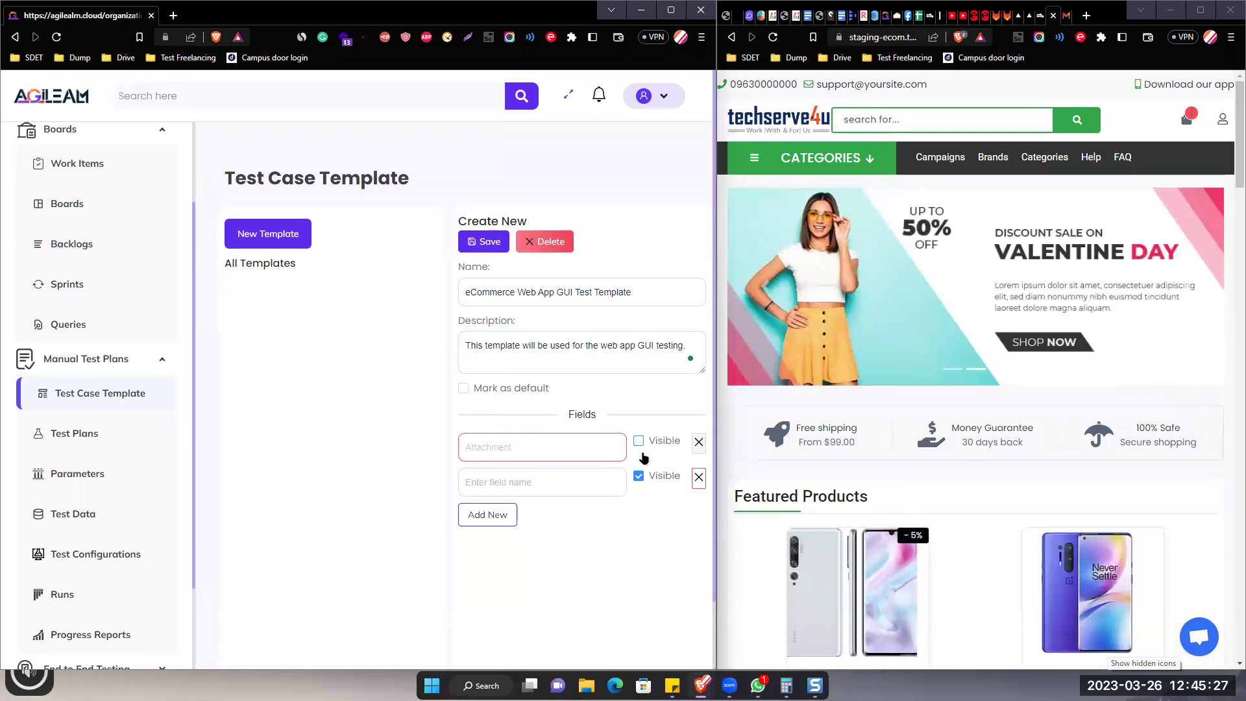
Step: Keep the Attachment field visible and name the first custom field "User Story"
{"action": "left_click", "coordinate": [639, 444]}
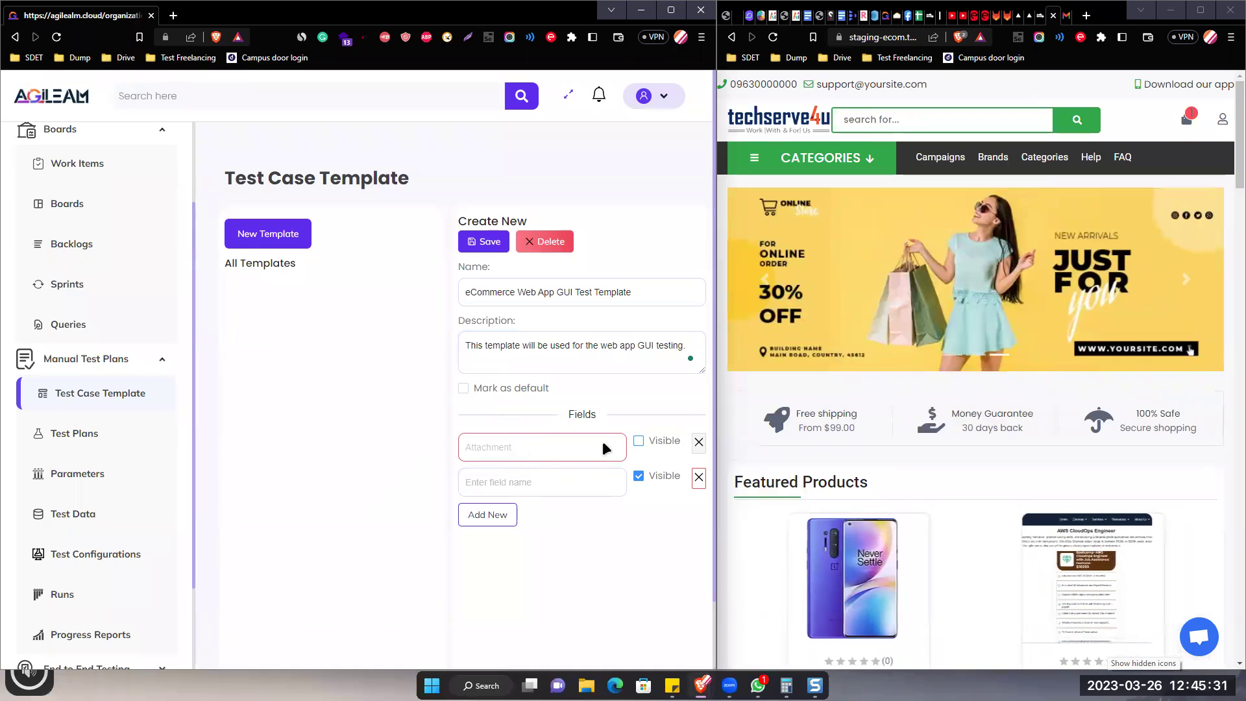
{"action": "key", "text": "space"}
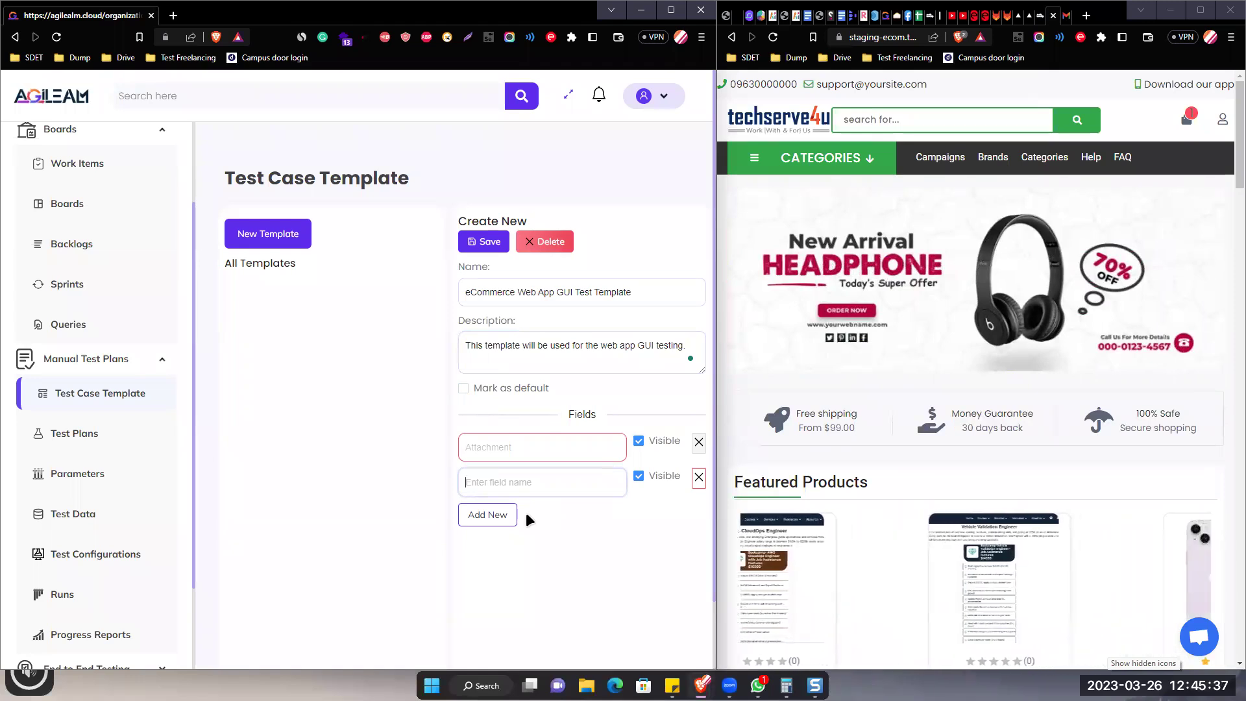
{"action": "type", "text": "User Story"}
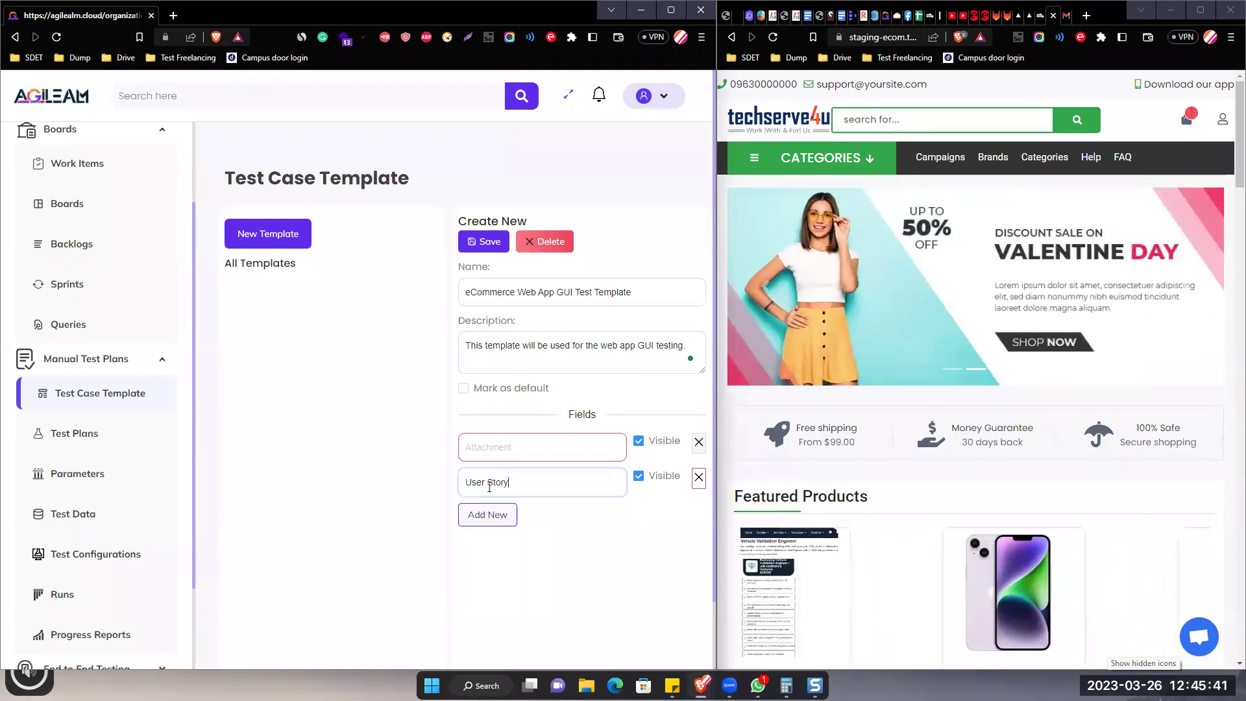
Step: Add another custom field to the template and name it "Pre-conditions"
{"action": "left_click", "coordinate": [499, 519]}
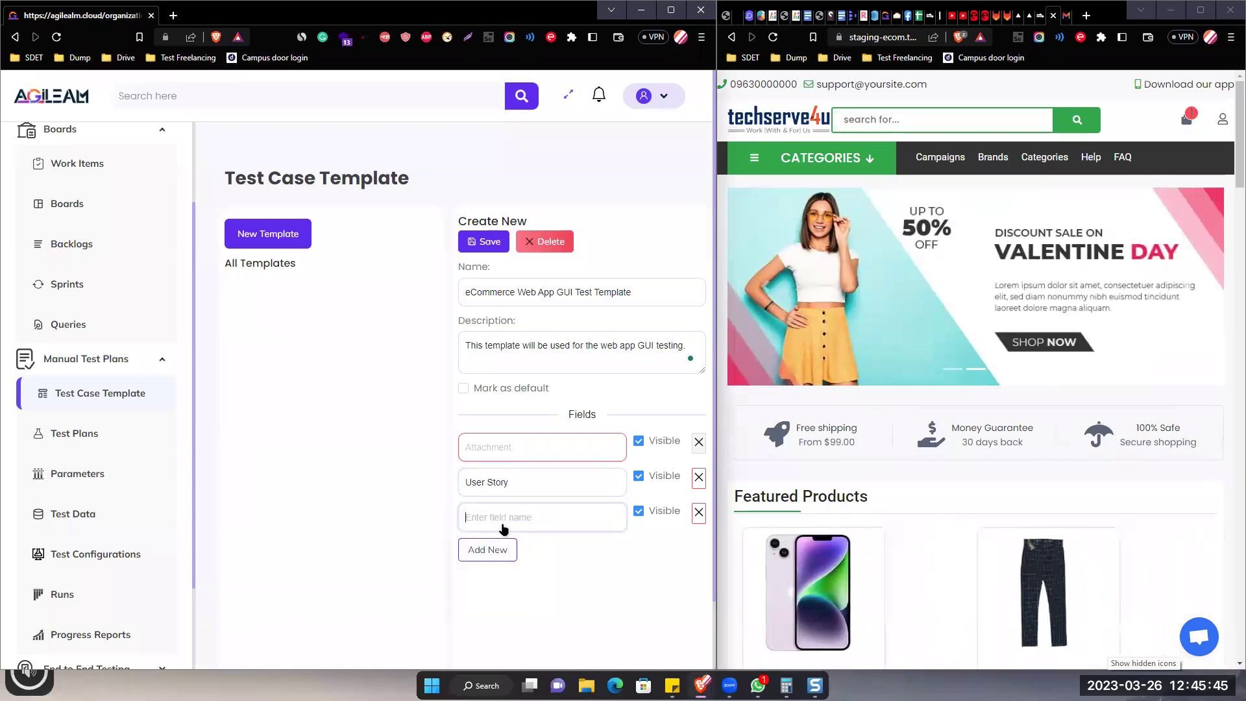
{"action": "type", "text": "Te"}
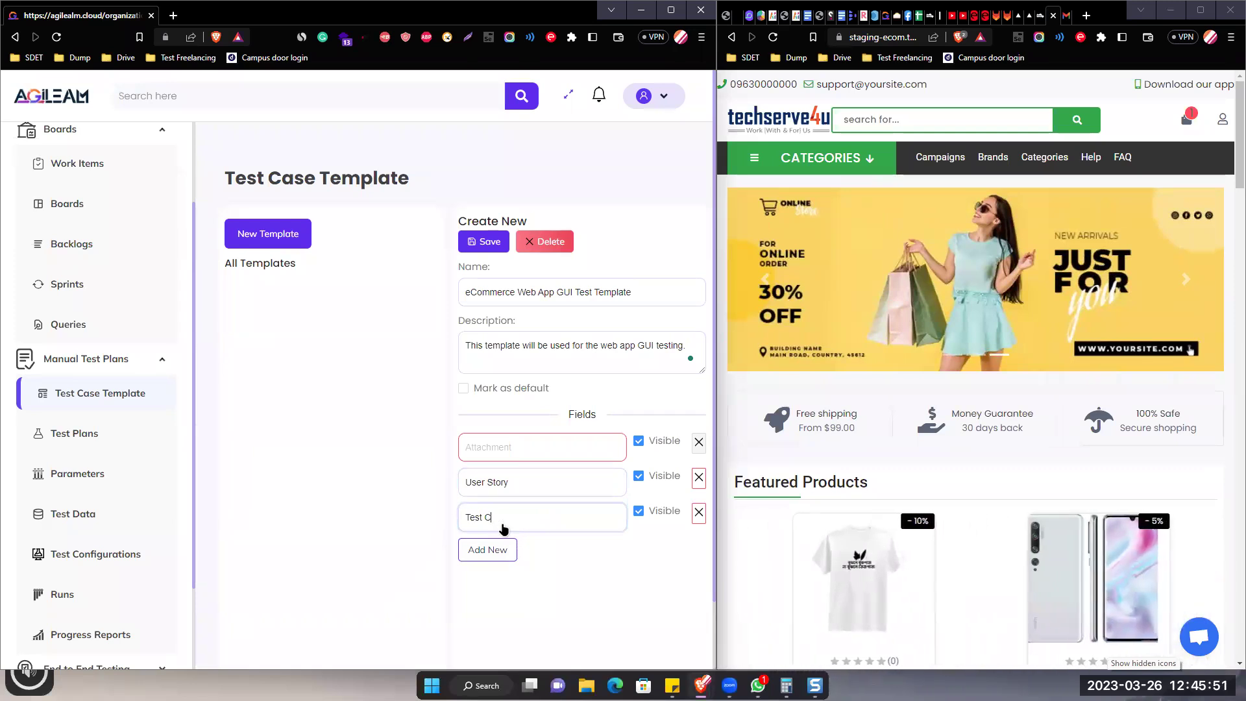
{"action": "type", "text": "st C"}
{"action": "key", "text": "BackSpace"}
{"action": "key", "text": "BackSpace"}
{"action": "key", "text": "BackSpace"}
{"action": "key", "text": "BackSpace"}
{"action": "key", "text": "BackSpace"}
{"action": "key", "text": "BackSpace"}
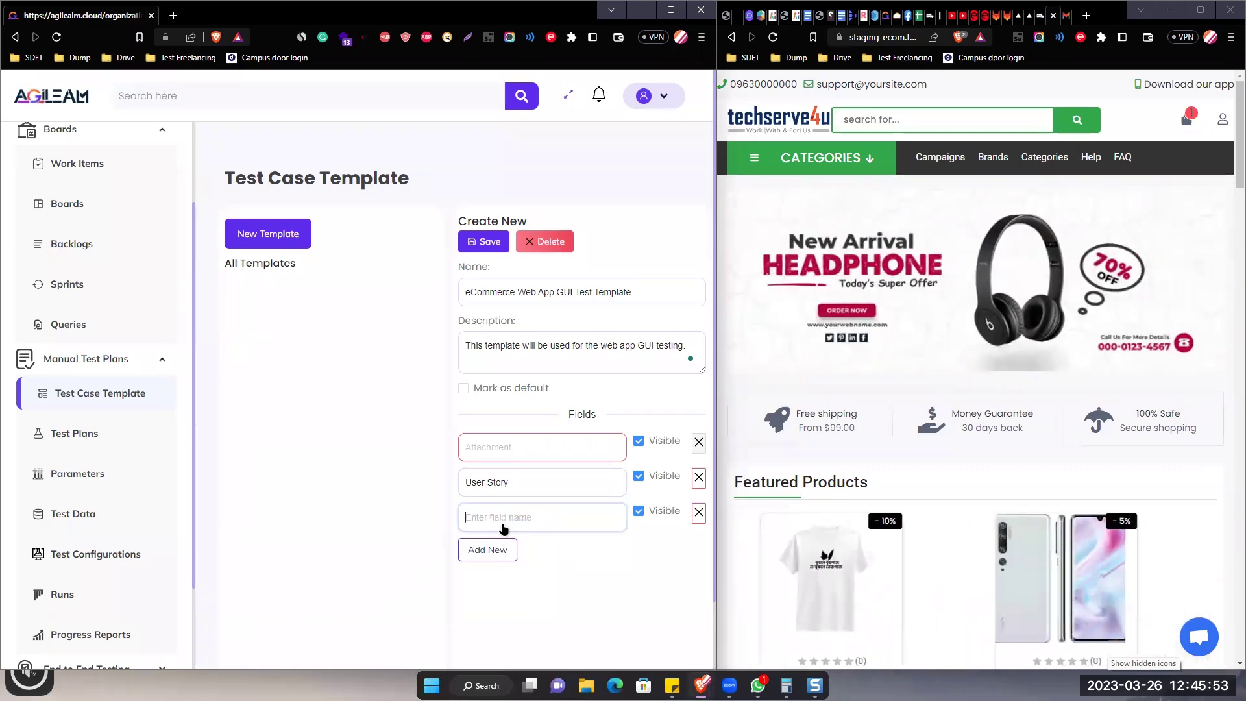
{"action": "type", "text": "Pre"}
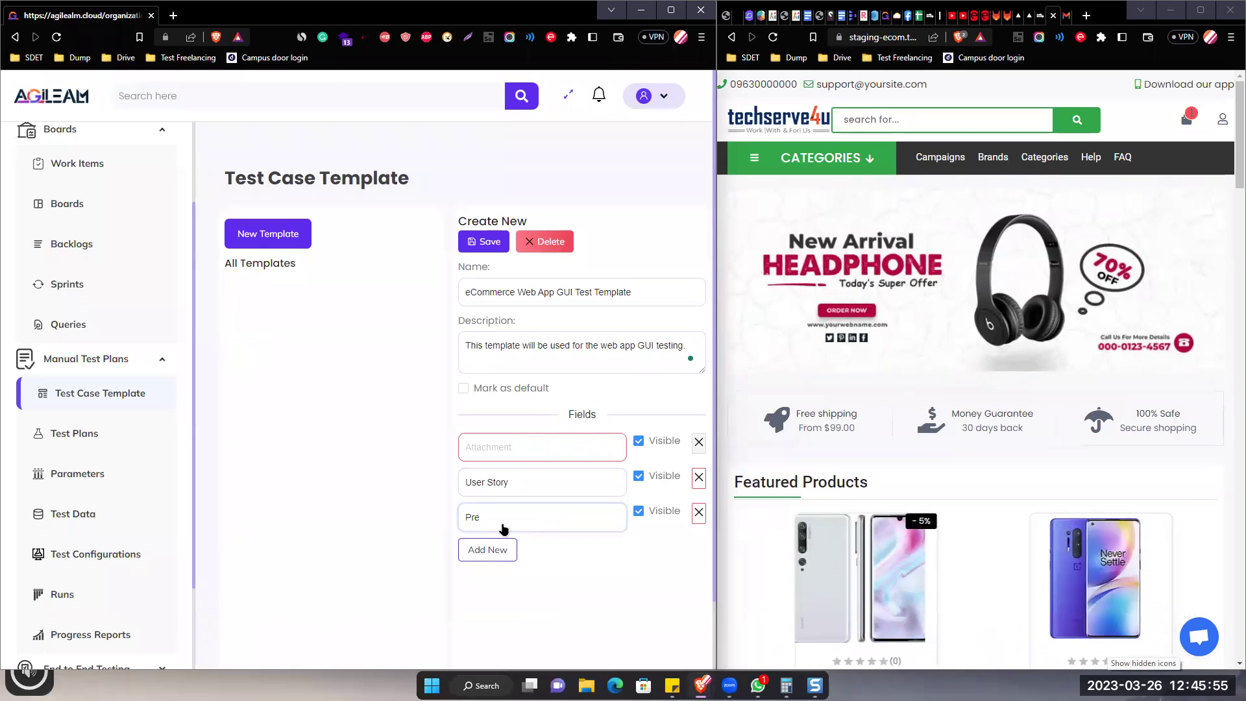
{"action": "type", "text": "-condition"}
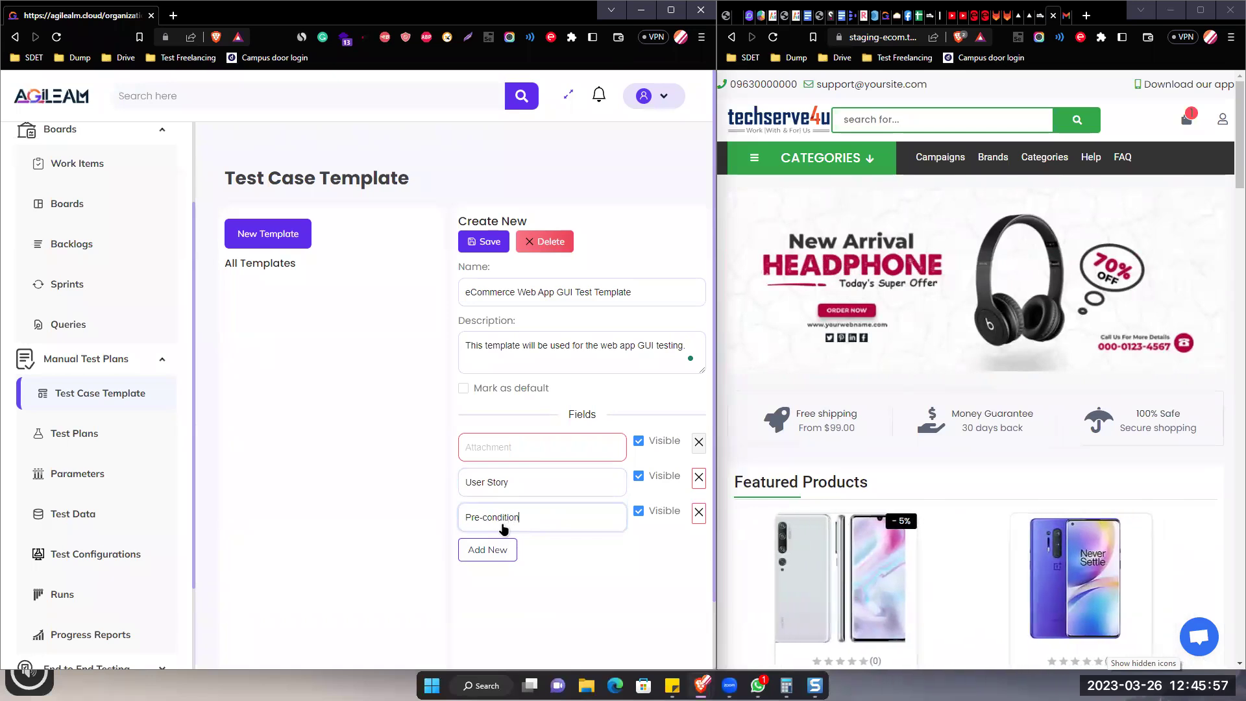
{"action": "type", "text": "s"}
Step: Add two more custom fields to the template, named "Test Steps" and "Expected Result"
{"action": "left_click", "coordinate": [497, 553]}
{"action": "type", "text": "Test Steps"}
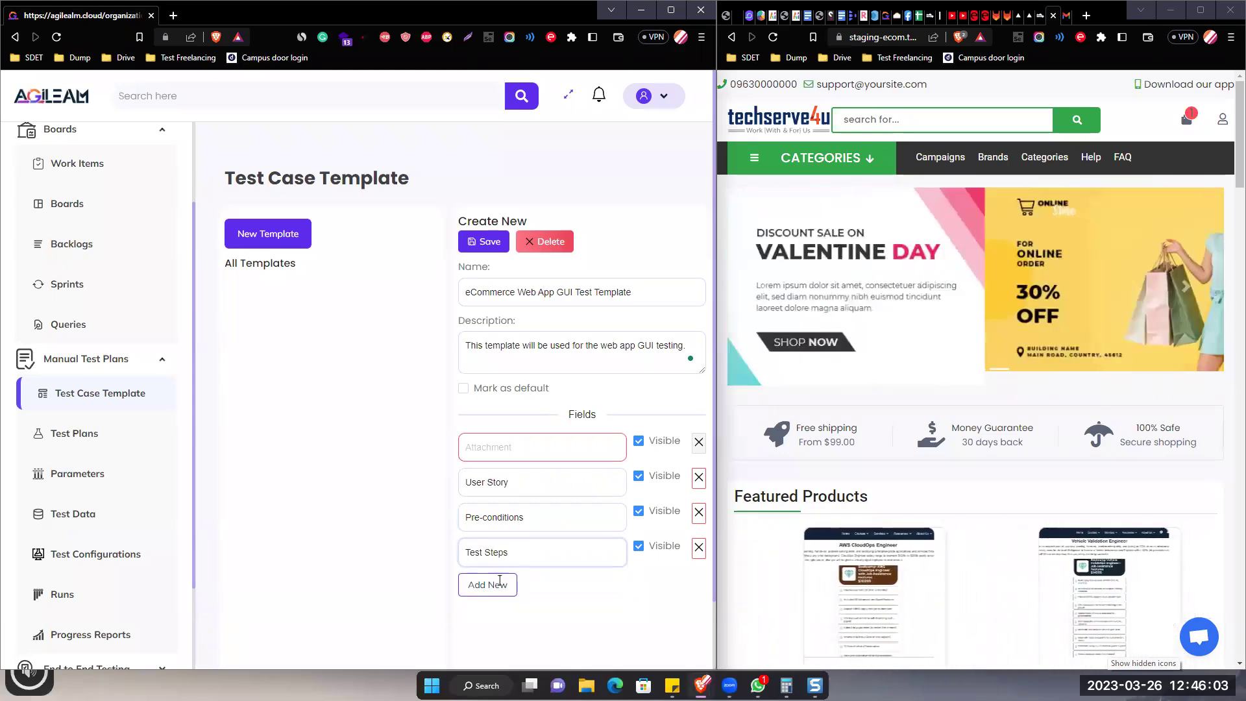
{"action": "left_click", "coordinate": [500, 584]}
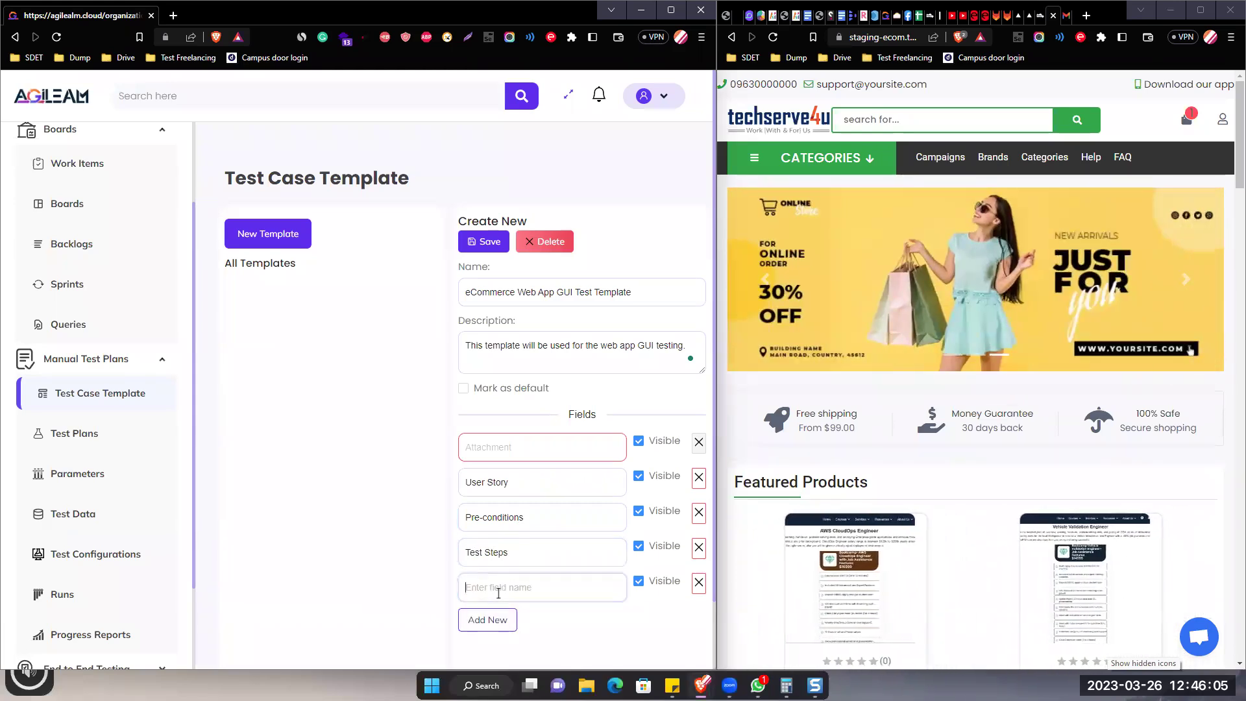
{"action": "type", "text": "Expected Re"}
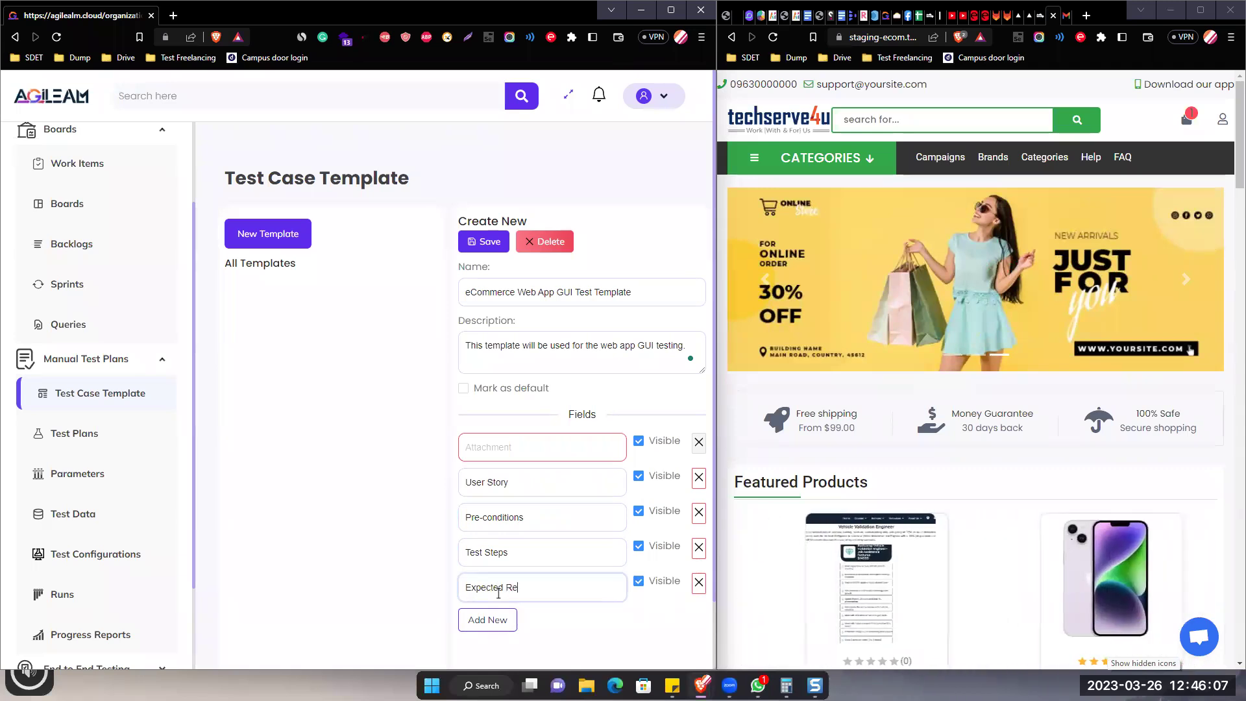
{"action": "type", "text": "sult"}
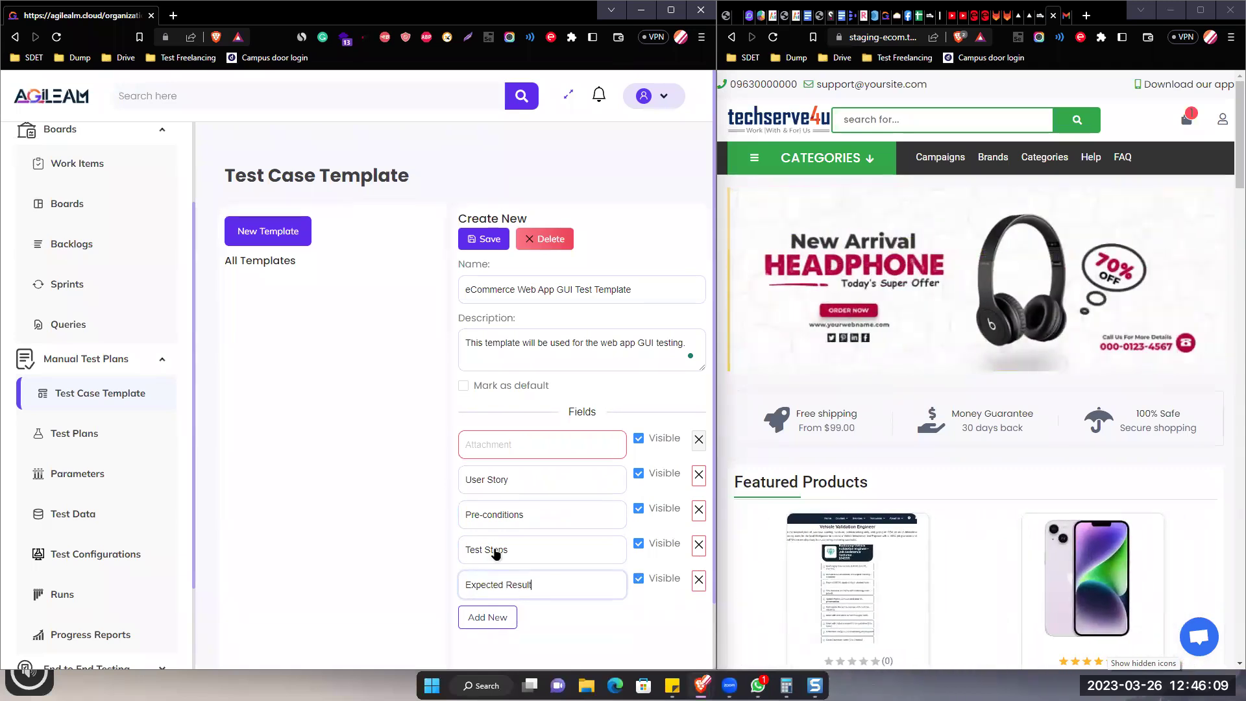
Step: Add a custom field named "Comments" below the Expected Result field
{"action": "scroll", "coordinate": [493, 551], "scroll_direction": "down", "scroll_amount": 1}
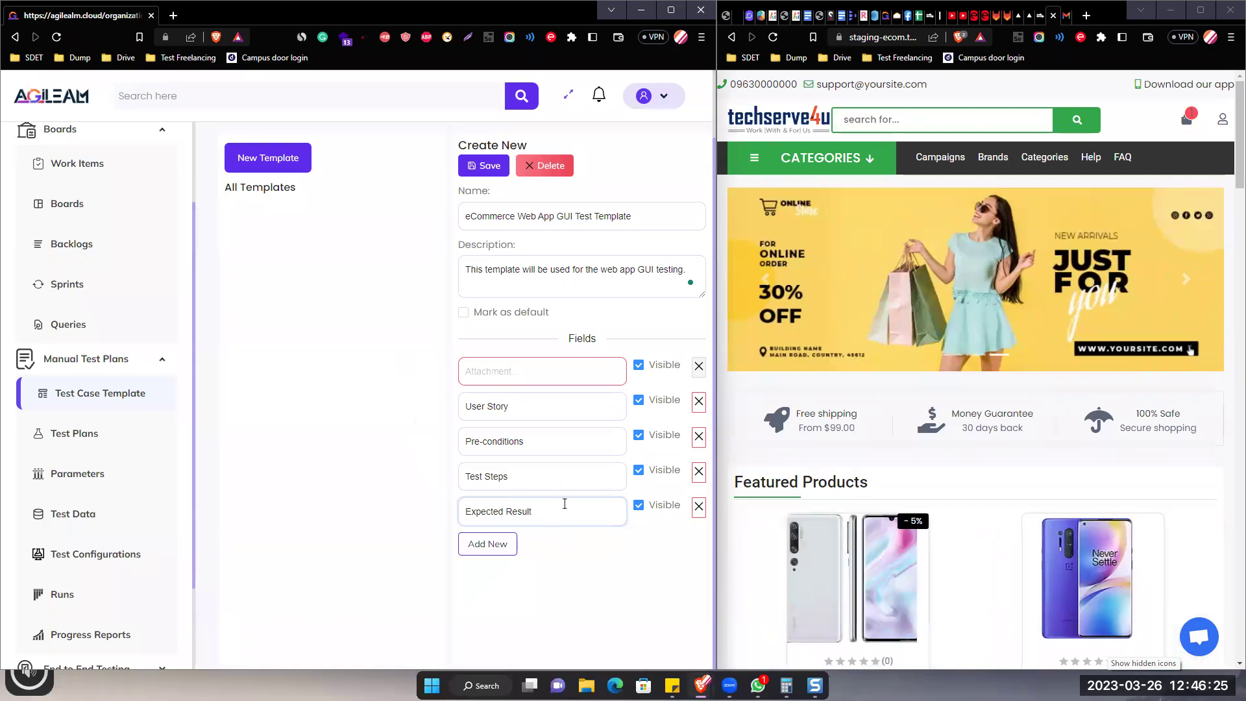
{"action": "left_click", "coordinate": [506, 544]}
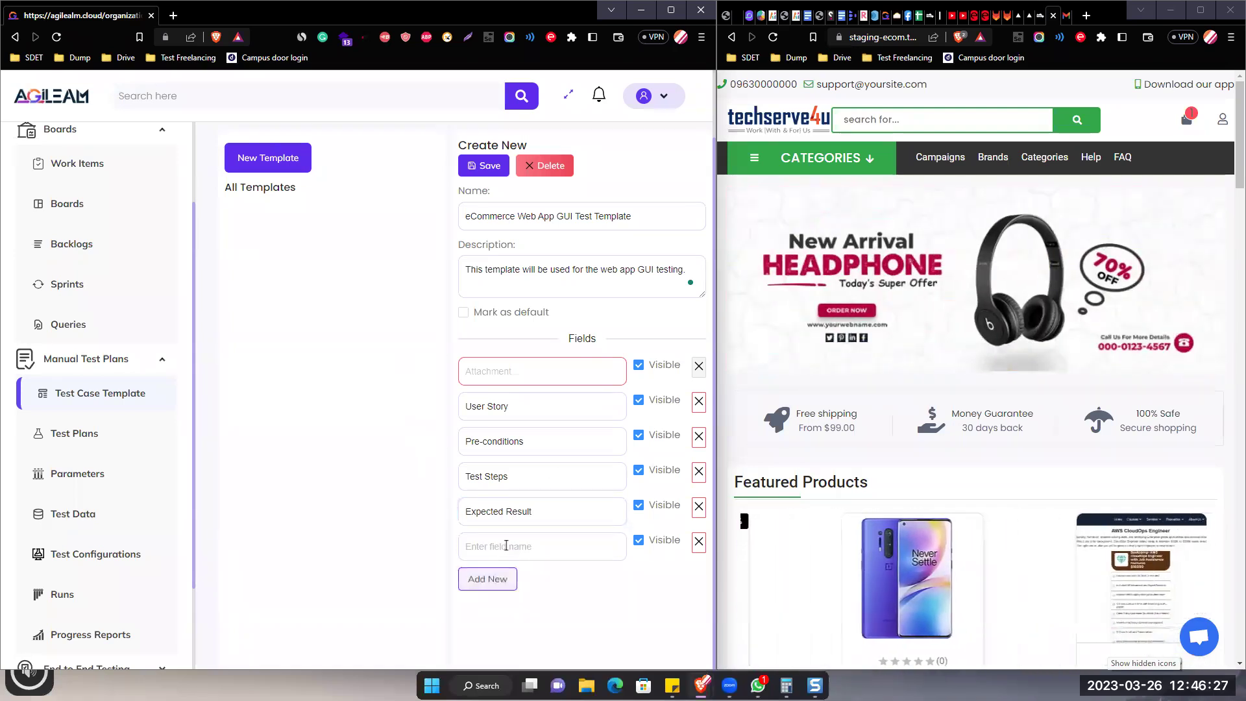
{"action": "left_click", "coordinate": [506, 546]}
{"action": "type", "text": "Comments"}
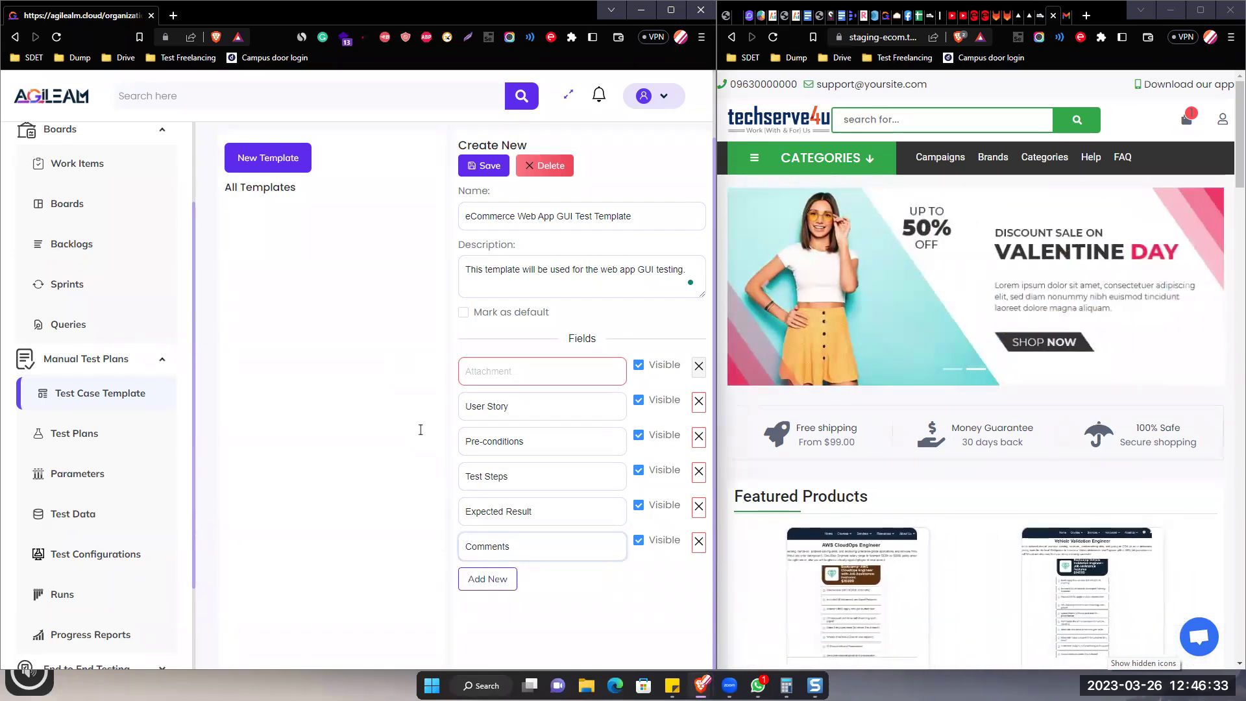
Step: Save the eCommerce Web App GUI Test Template and select it among all templates
{"action": "left_click", "coordinate": [476, 170]}
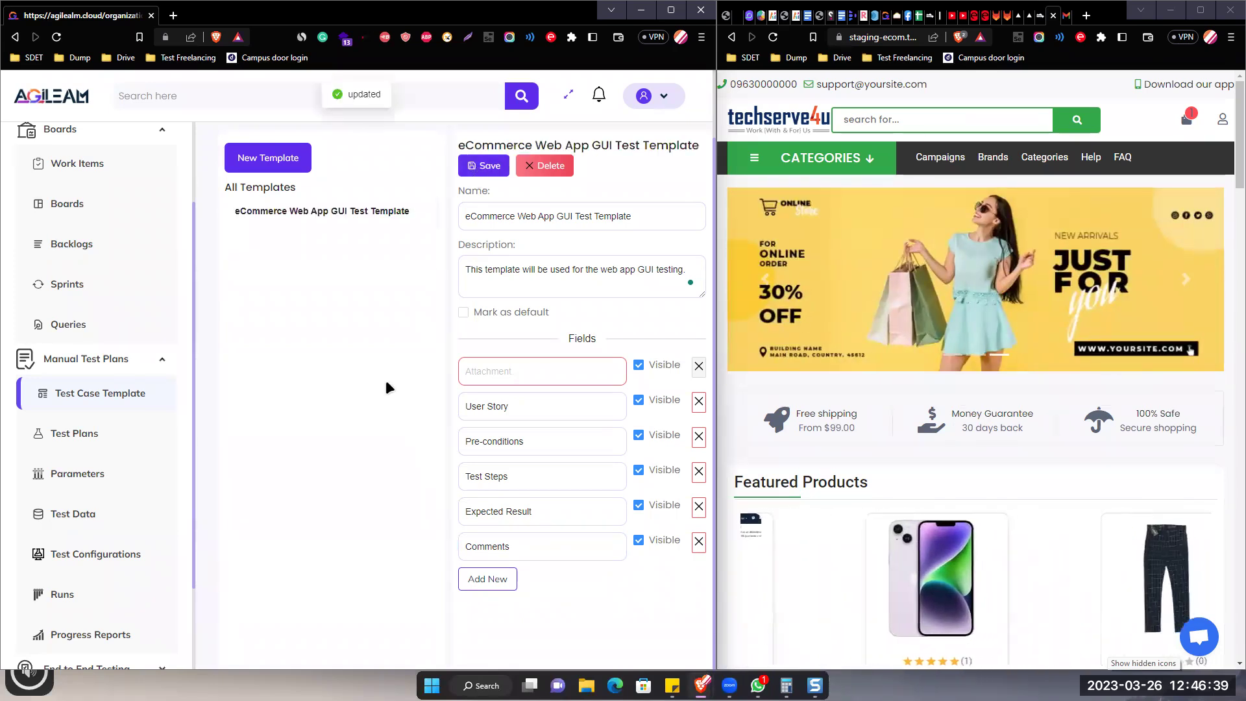
{"action": "left_click", "coordinate": [301, 214]}
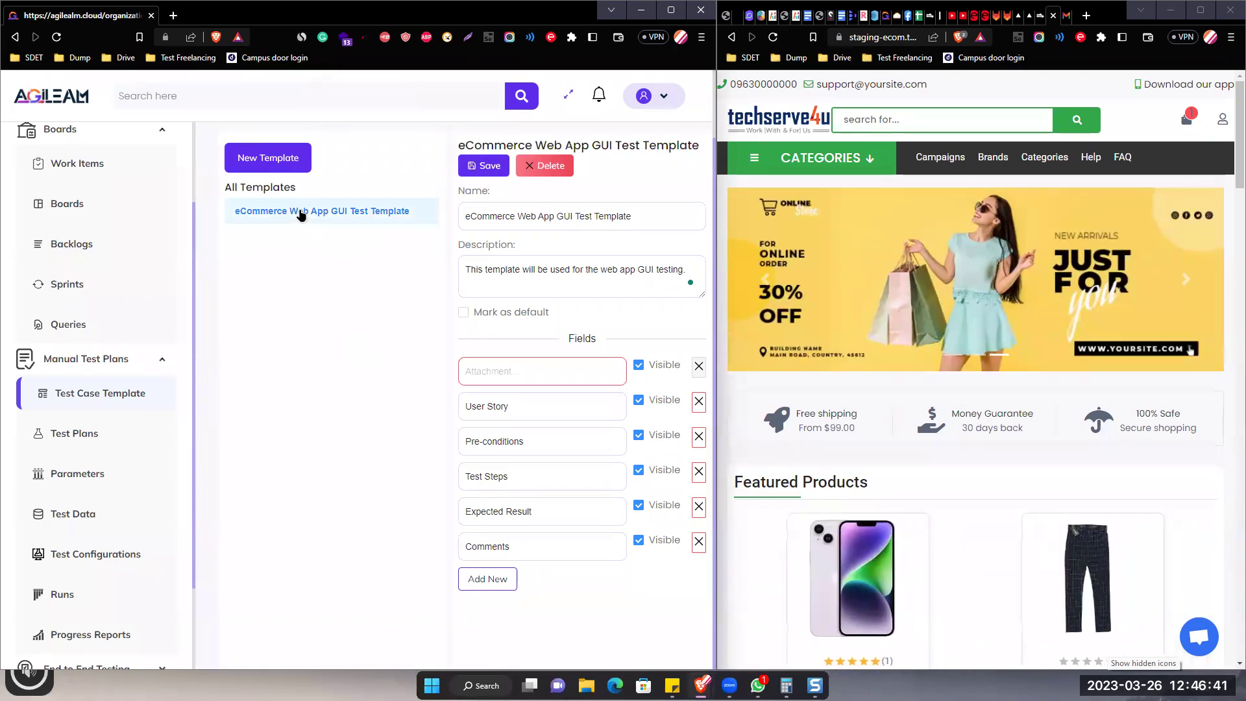
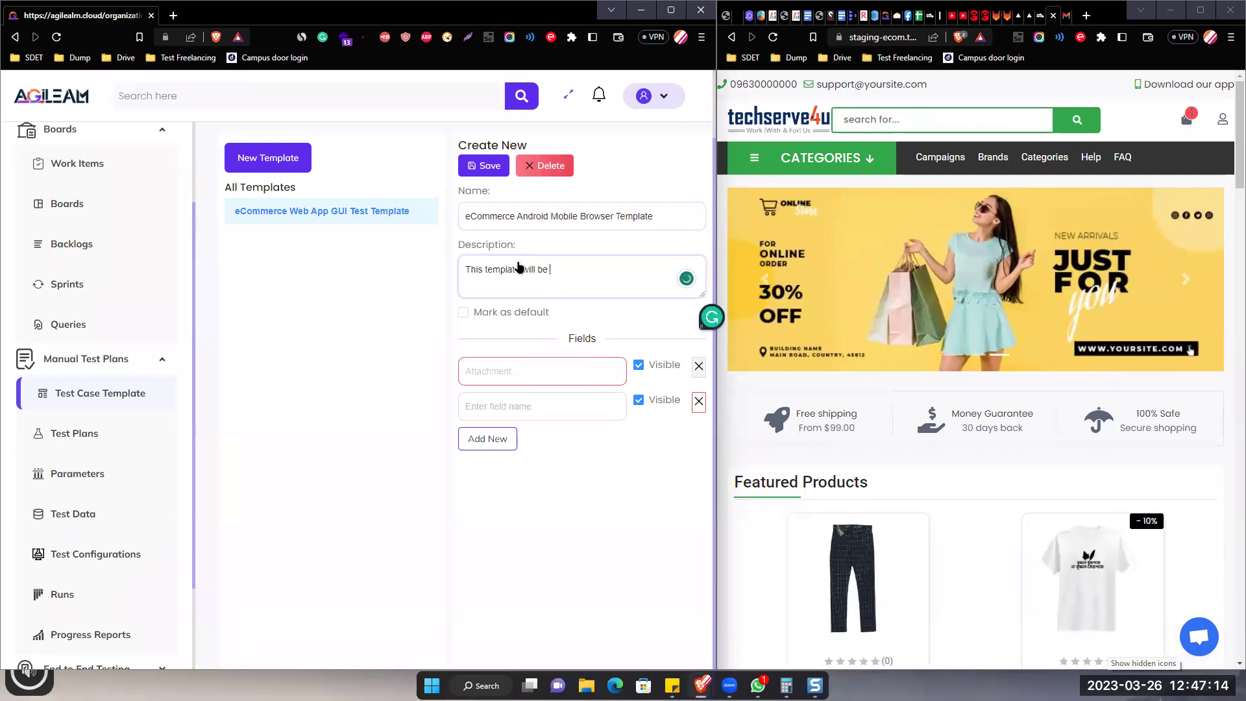
Step: Complete the Android mobile browser template's description as "This template will be used to execute android mobile browser testing."
{"action": "type", "text": "to exe"}
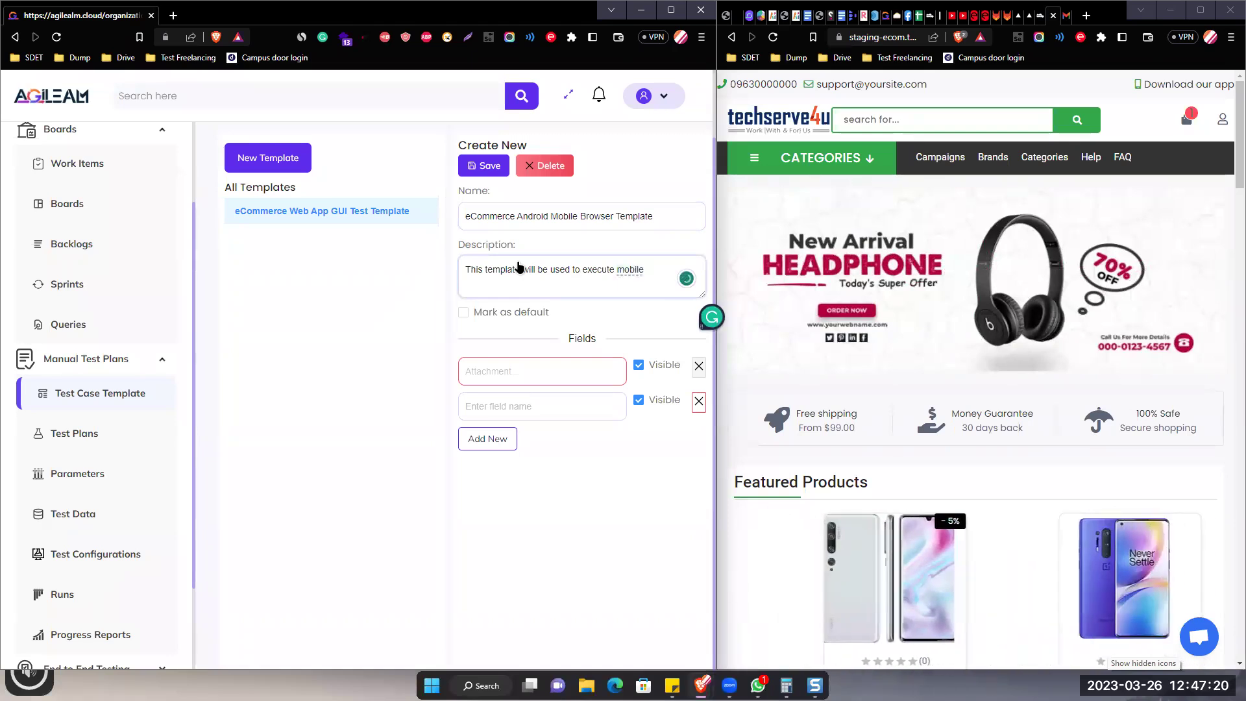
{"action": "type", "text": "cute android"}
{"action": "key", "text": "End"}
{"action": "type", "text": "brow"}
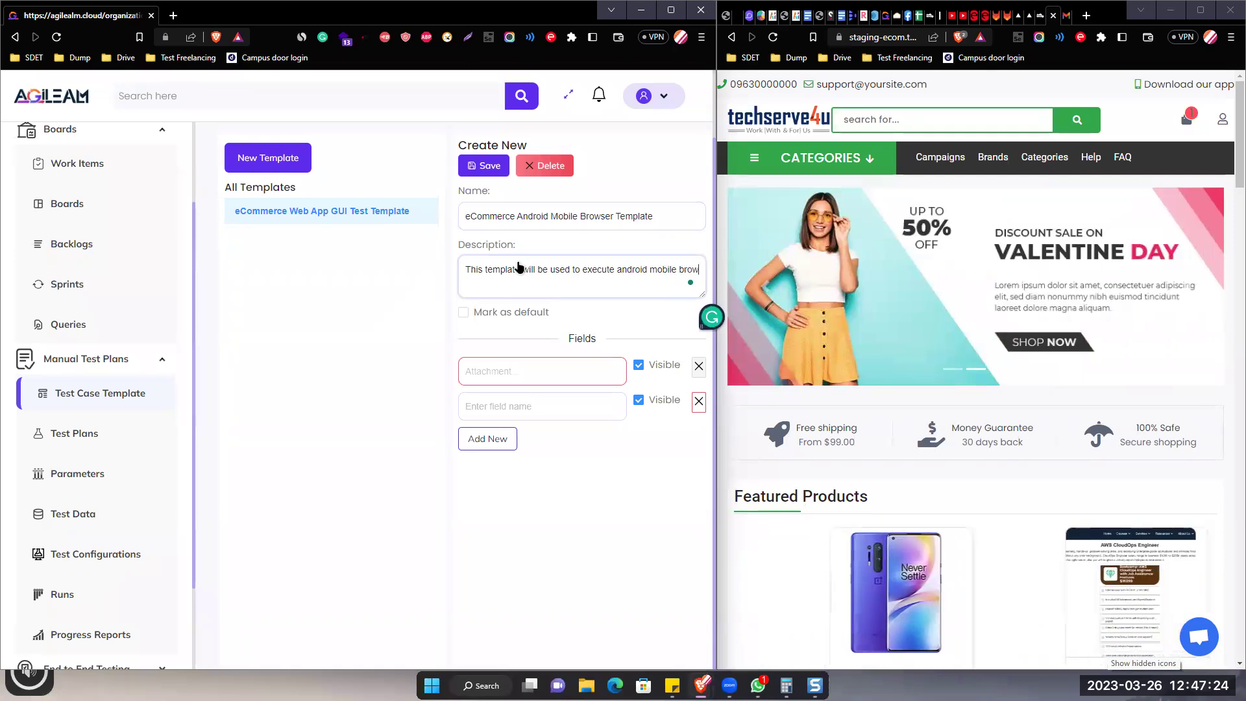
{"action": "type", "text": "ser testing."}
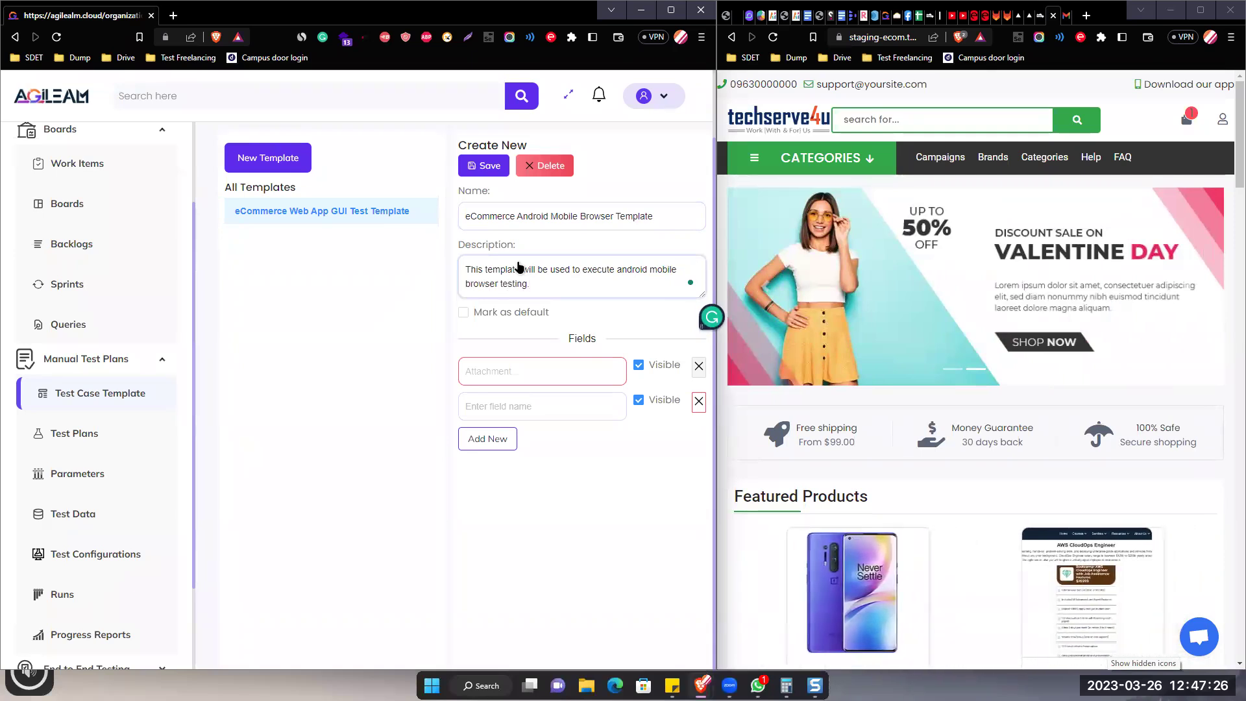
Step: Name the template's first custom field "User Story" and add a second one named "Pre-conditions"
{"action": "left_click", "coordinate": [559, 407]}
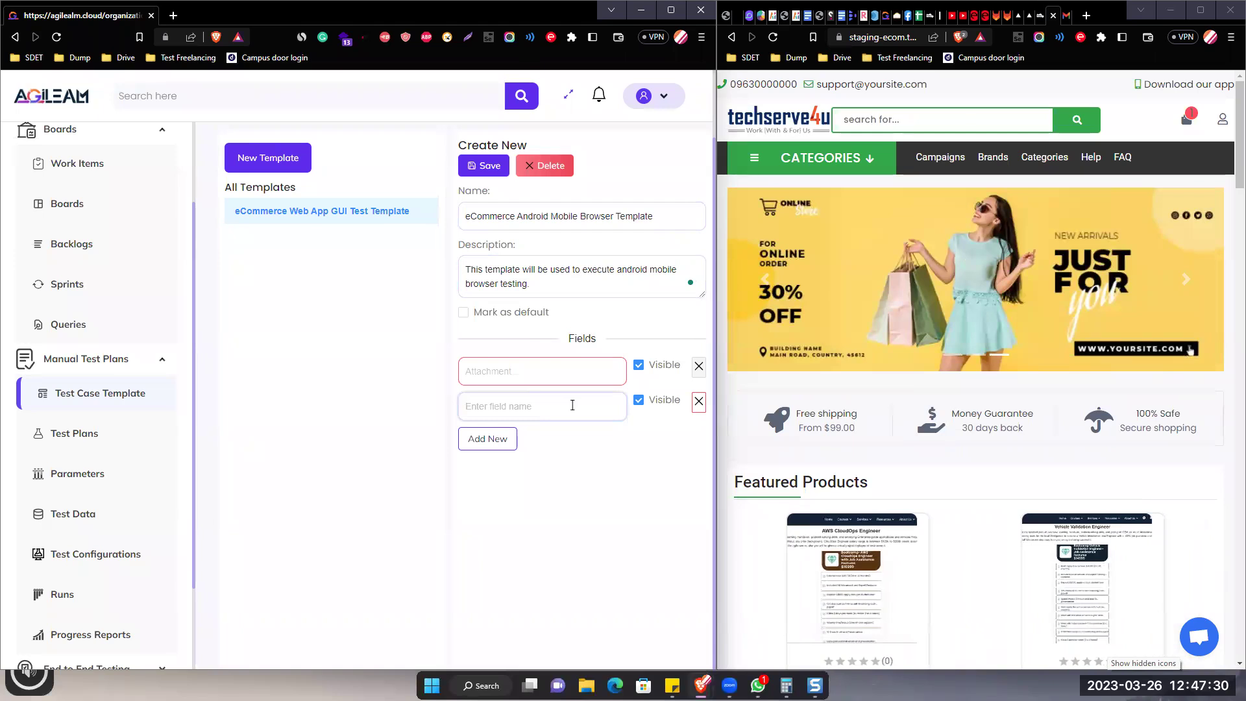
{"action": "type", "text": "User Story"}
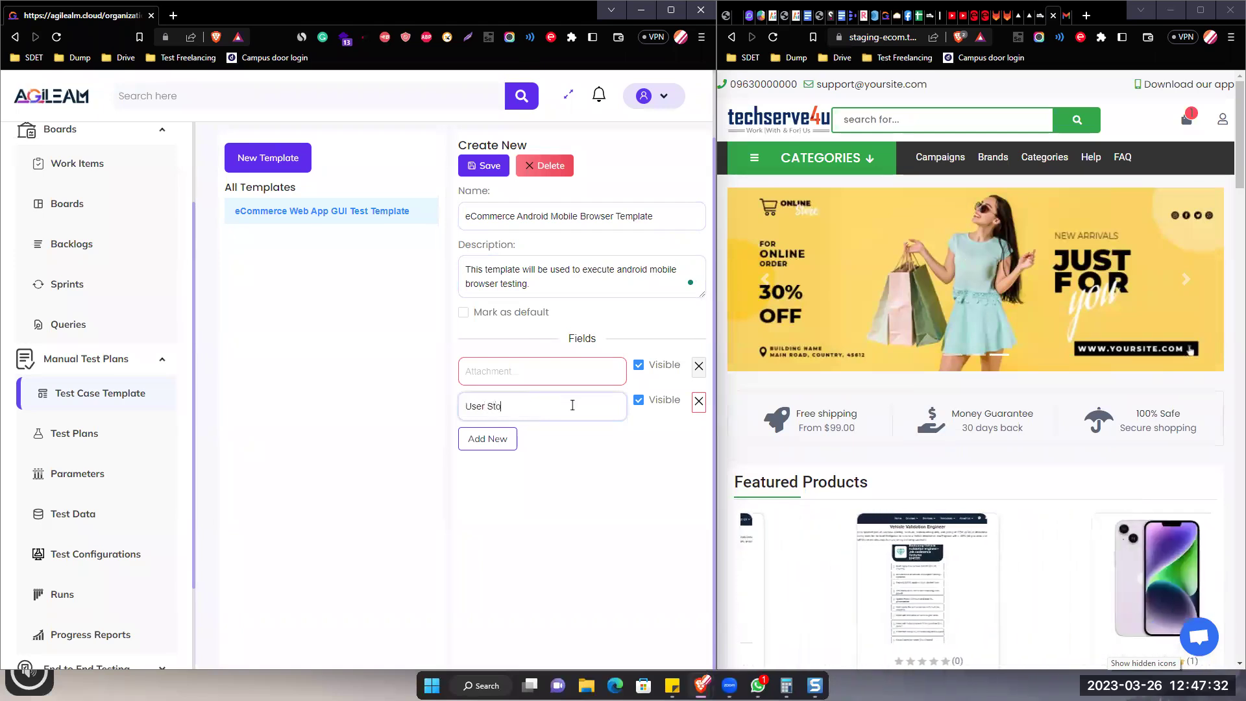
{"action": "left_click", "coordinate": [491, 439]}
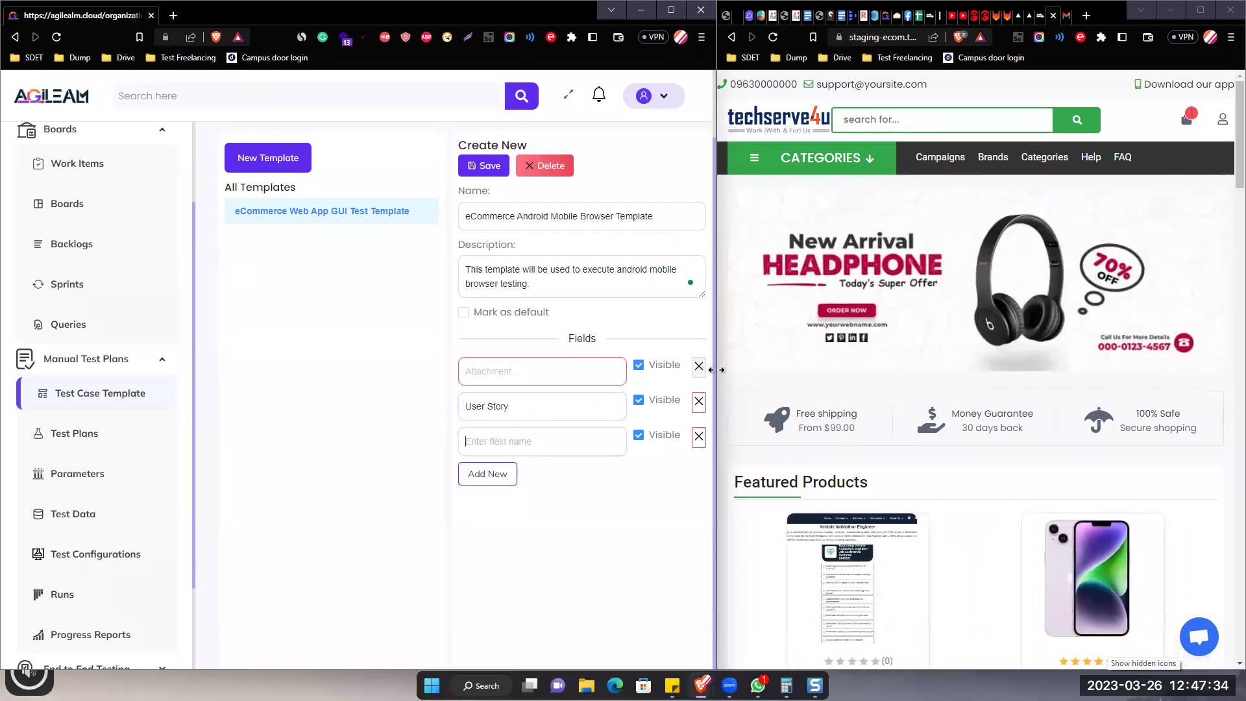
{"action": "type", "text": "Pr"}
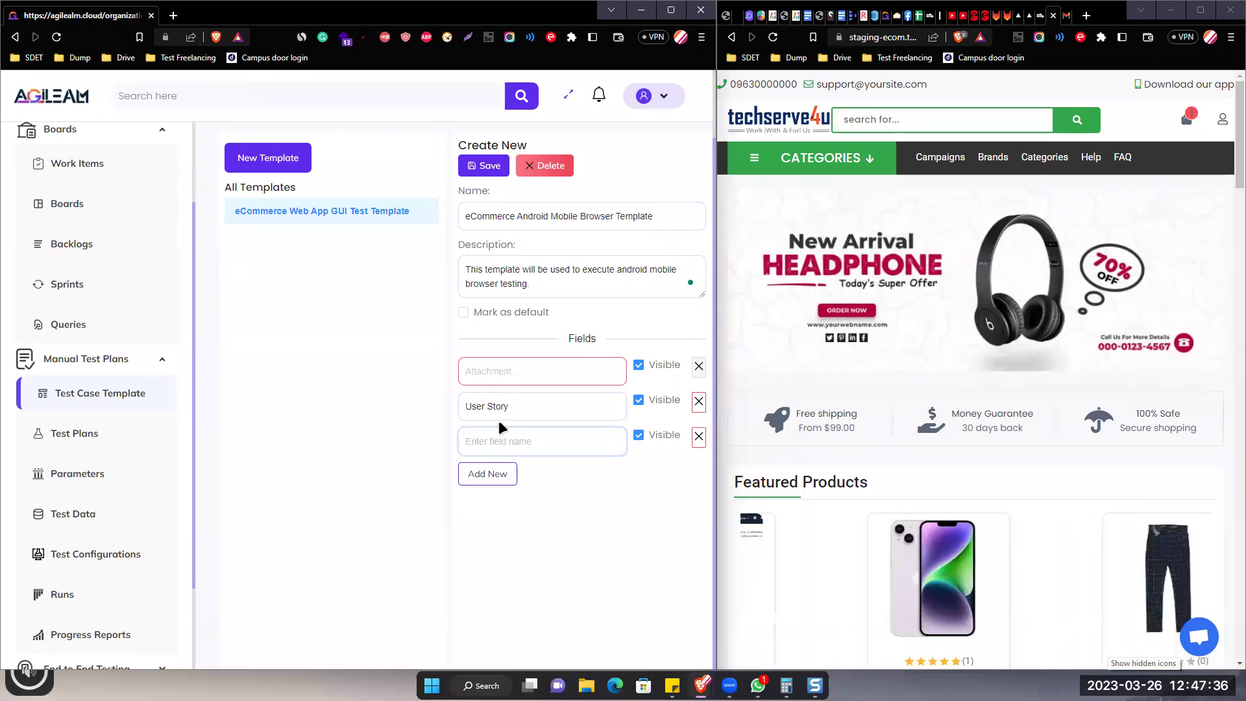
{"action": "type", "text": "e-co"}
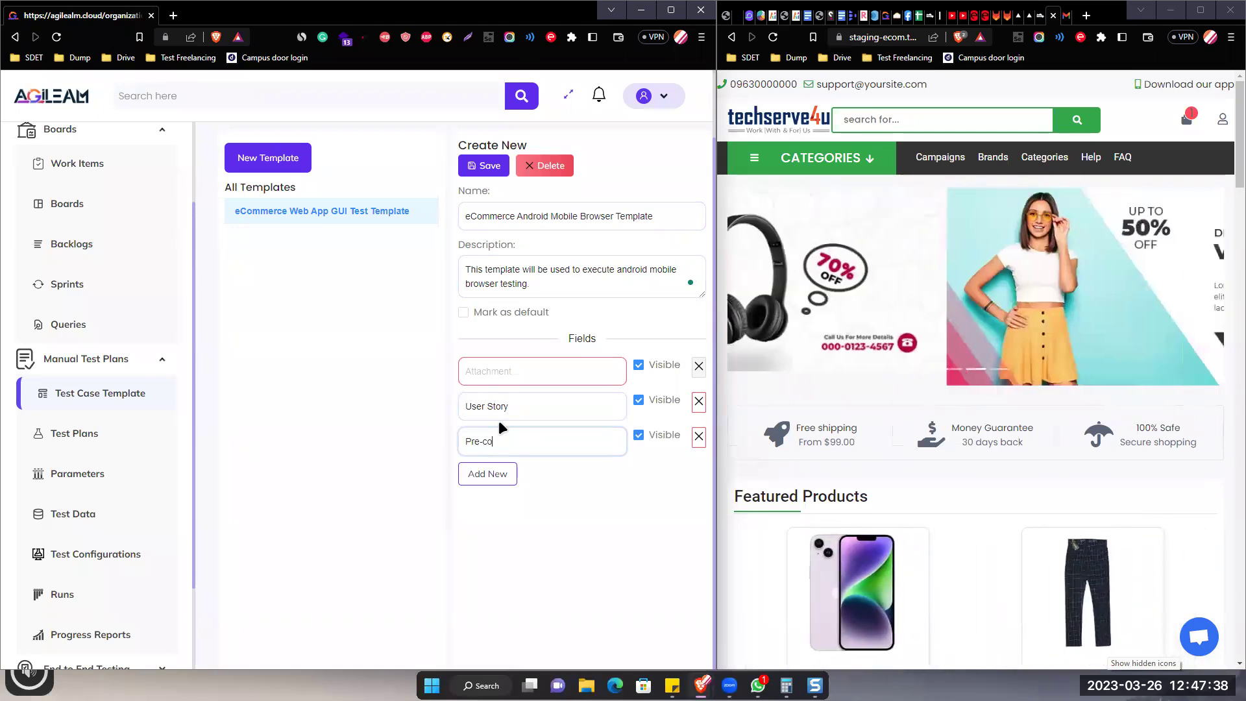
{"action": "type", "text": "nditions"}
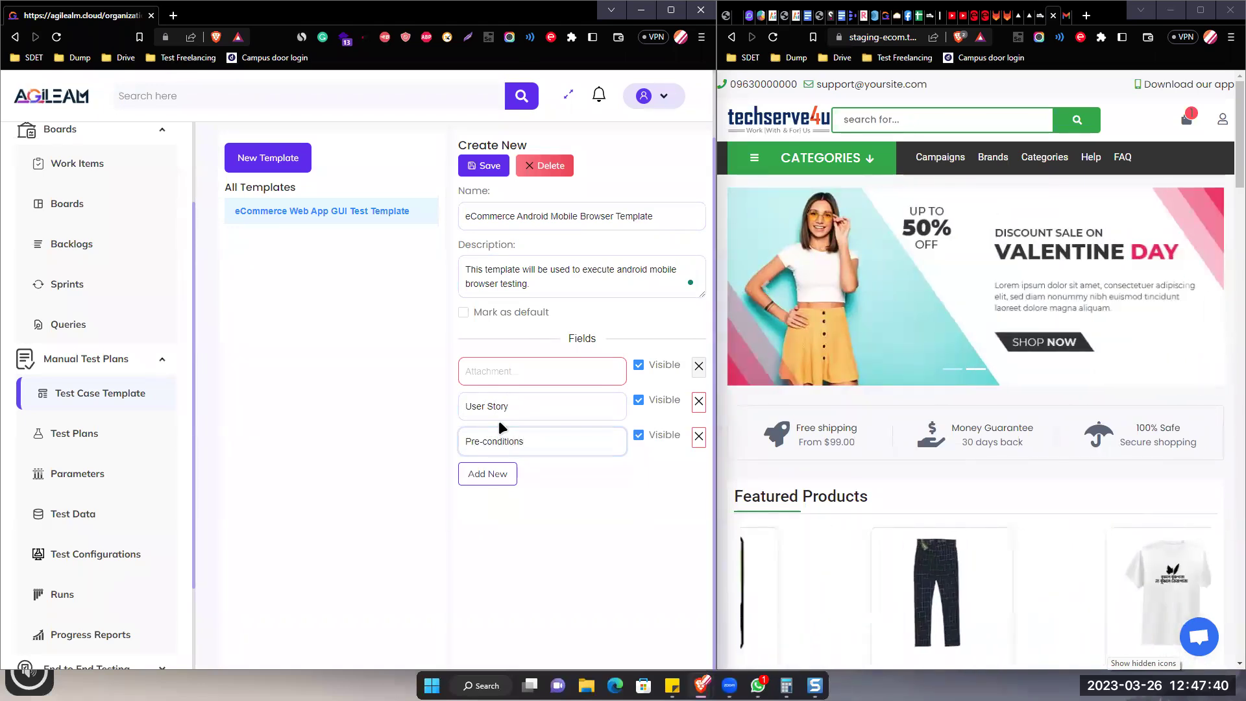
Step: Add custom fields named "Test Steps" and "Expected Result" to the Android mobile browser template
{"action": "left_click", "coordinate": [496, 473]}
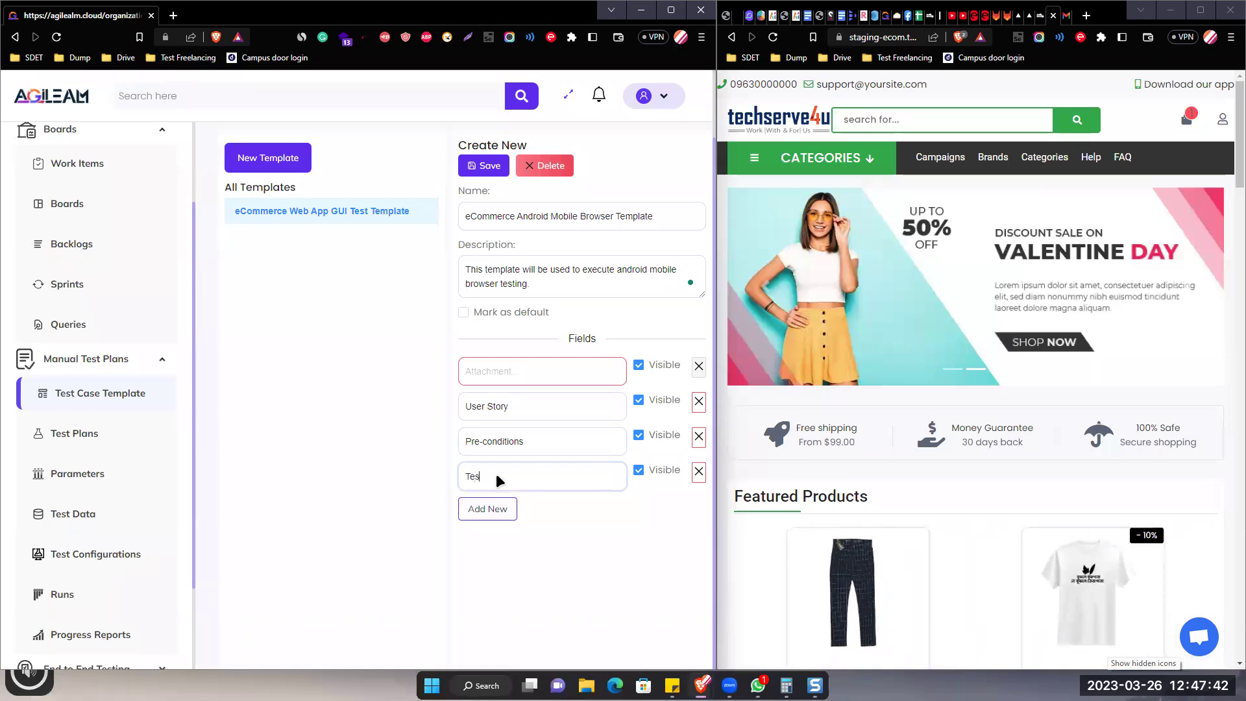
{"action": "type", "text": "Test Steps"}
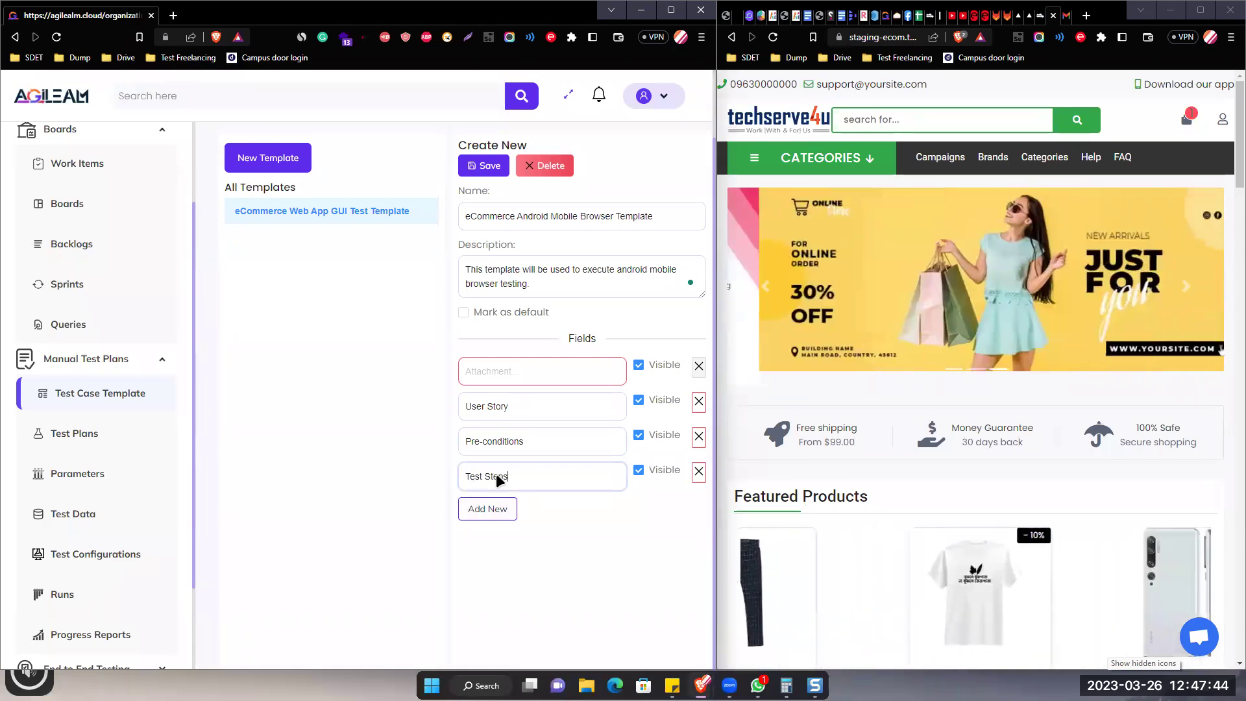
{"action": "left_click", "coordinate": [490, 509]}
{"action": "left_click", "coordinate": [493, 512]}
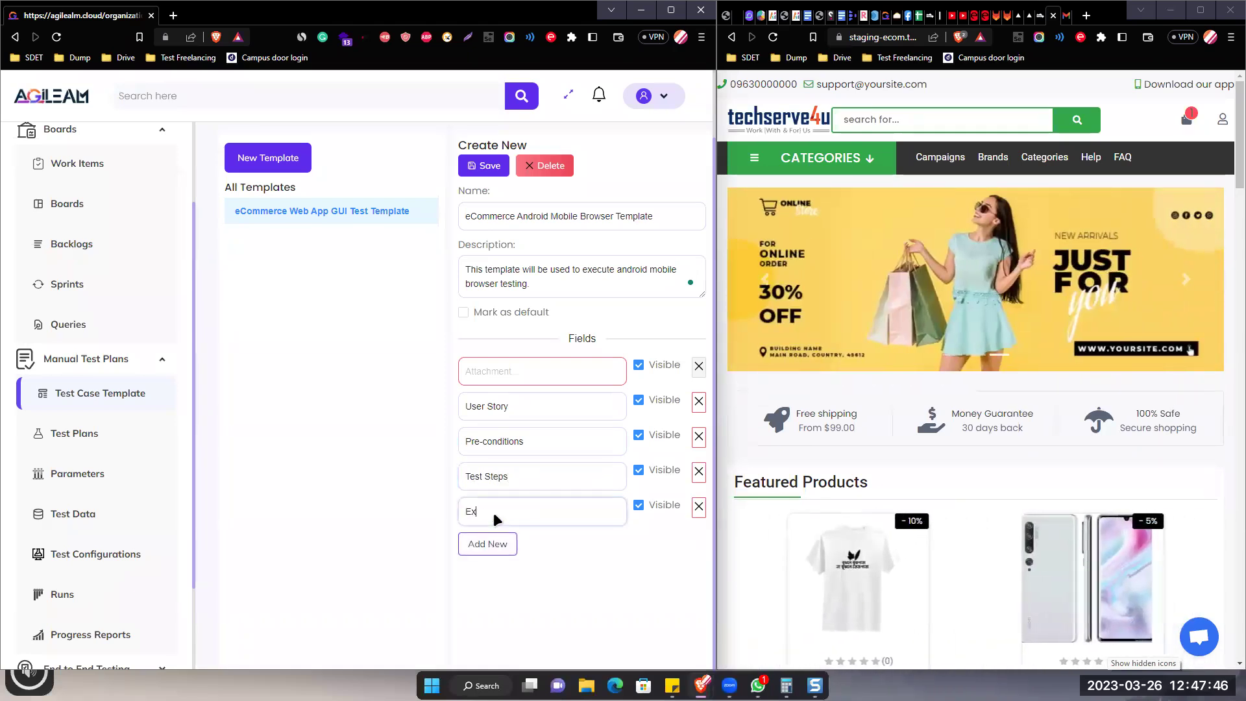
{"action": "type", "text": "Expecre"}
{"action": "key", "text": "BackSpace"}
{"action": "key", "text": "BackSpace"}
{"action": "type", "text": "te"}
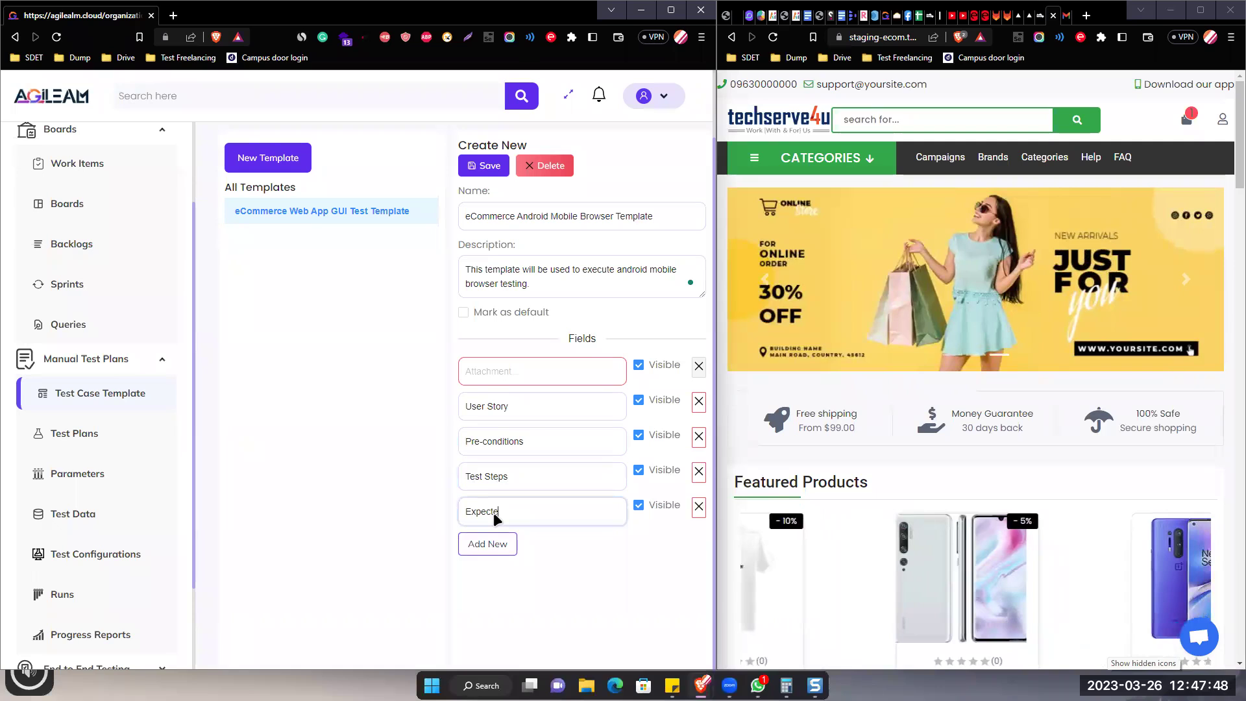
{"action": "type", "text": "d Result"}
Step: Add a "Comments" custom field as the last field of the Android mobile browser template
{"action": "left_click", "coordinate": [508, 549]}
{"action": "left_click", "coordinate": [519, 544]}
{"action": "type", "text": "Comment"}
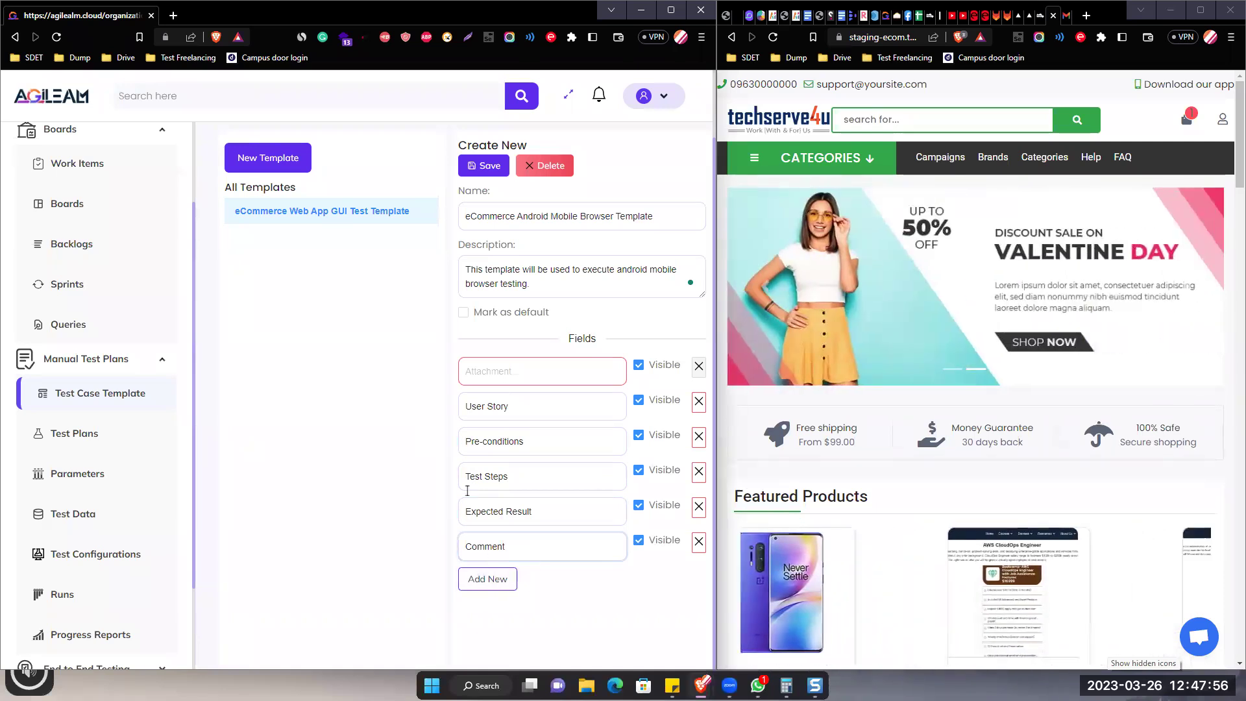
{"action": "type", "text": "s"}
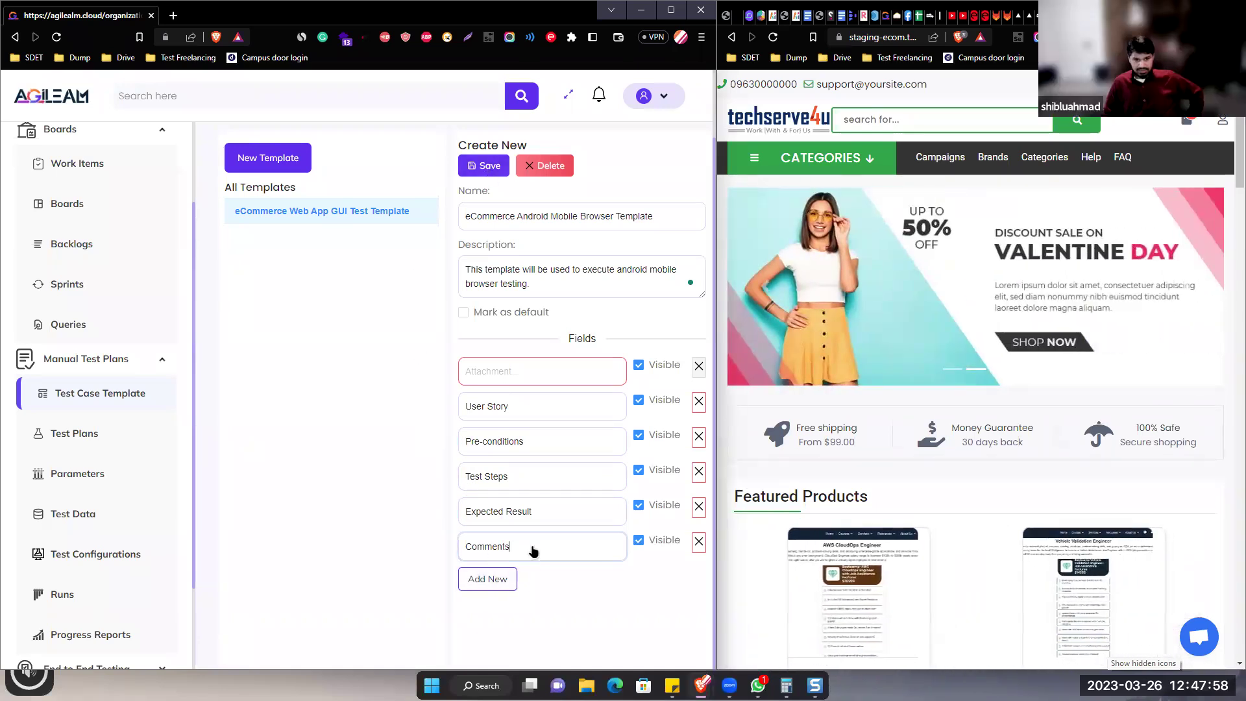
Step: Save the eCommerce Android Mobile Browser Template and switch between the saved templates, ending on the Android one
{"action": "left_click", "coordinate": [497, 174]}
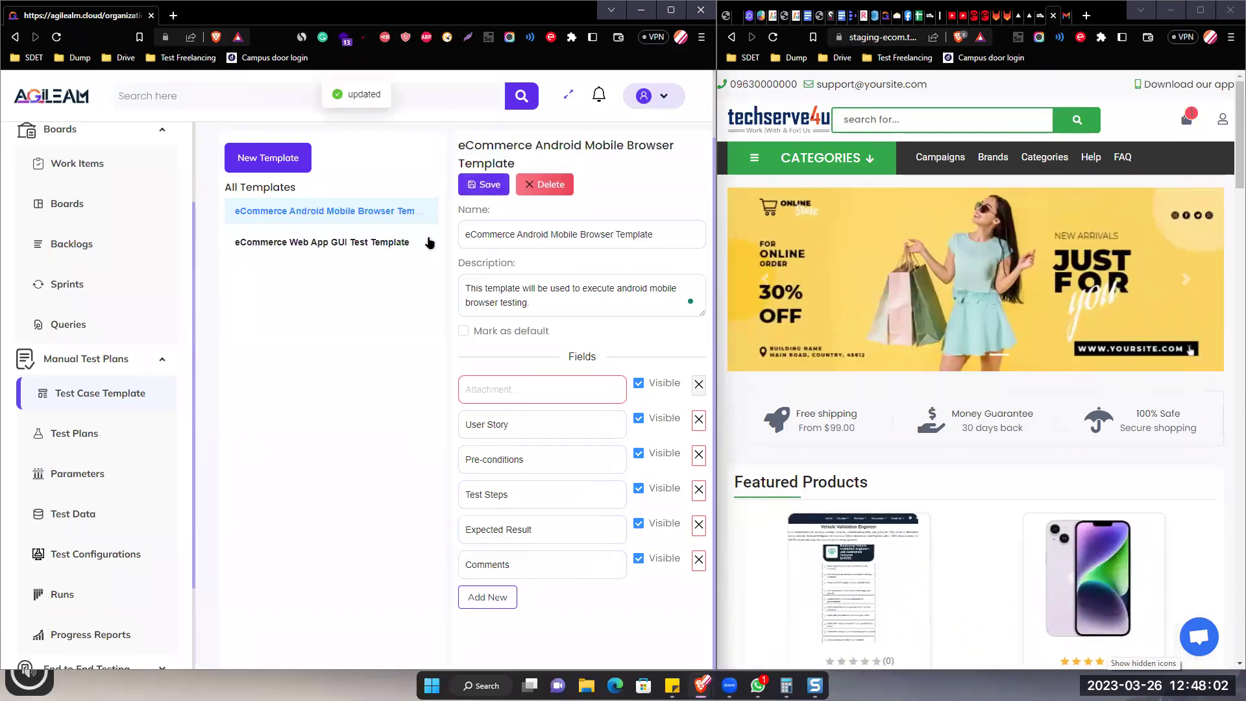
{"action": "left_click", "coordinate": [338, 242]}
{"action": "left_click", "coordinate": [417, 206]}
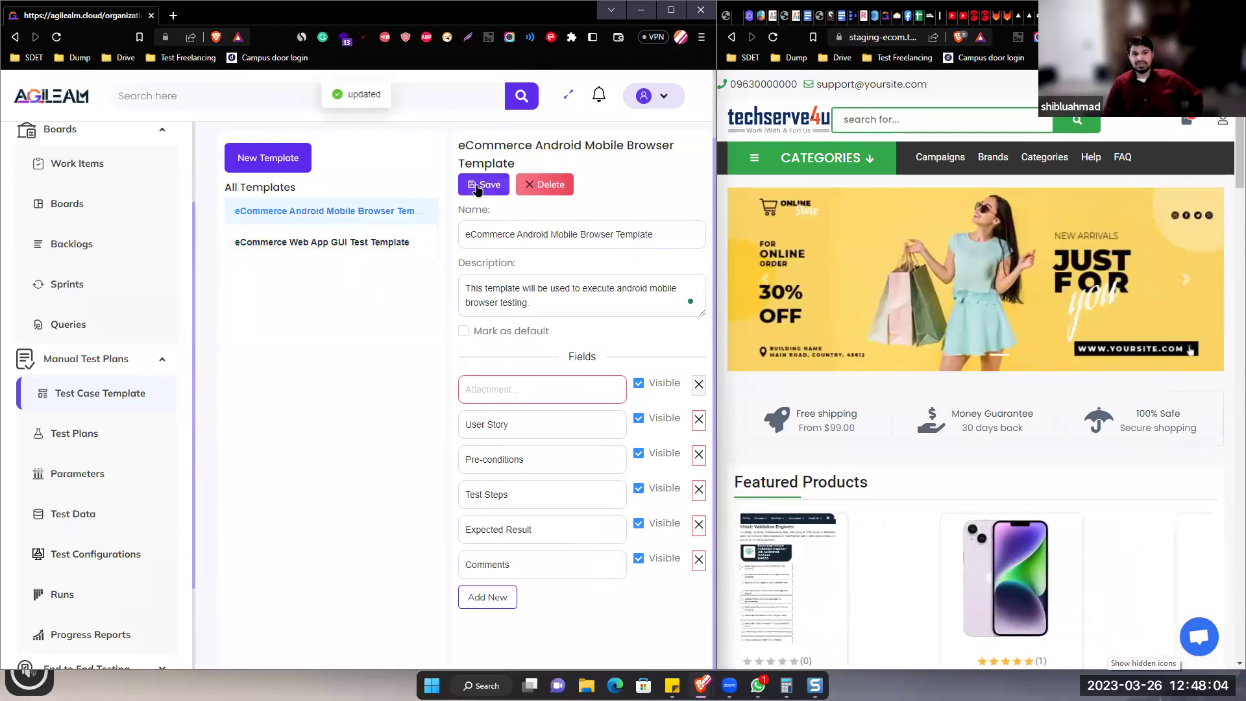
Step: Start a new test case template and name it "eCommerce iOS Mobile Browser Template"
{"action": "left_click", "coordinate": [293, 173]}
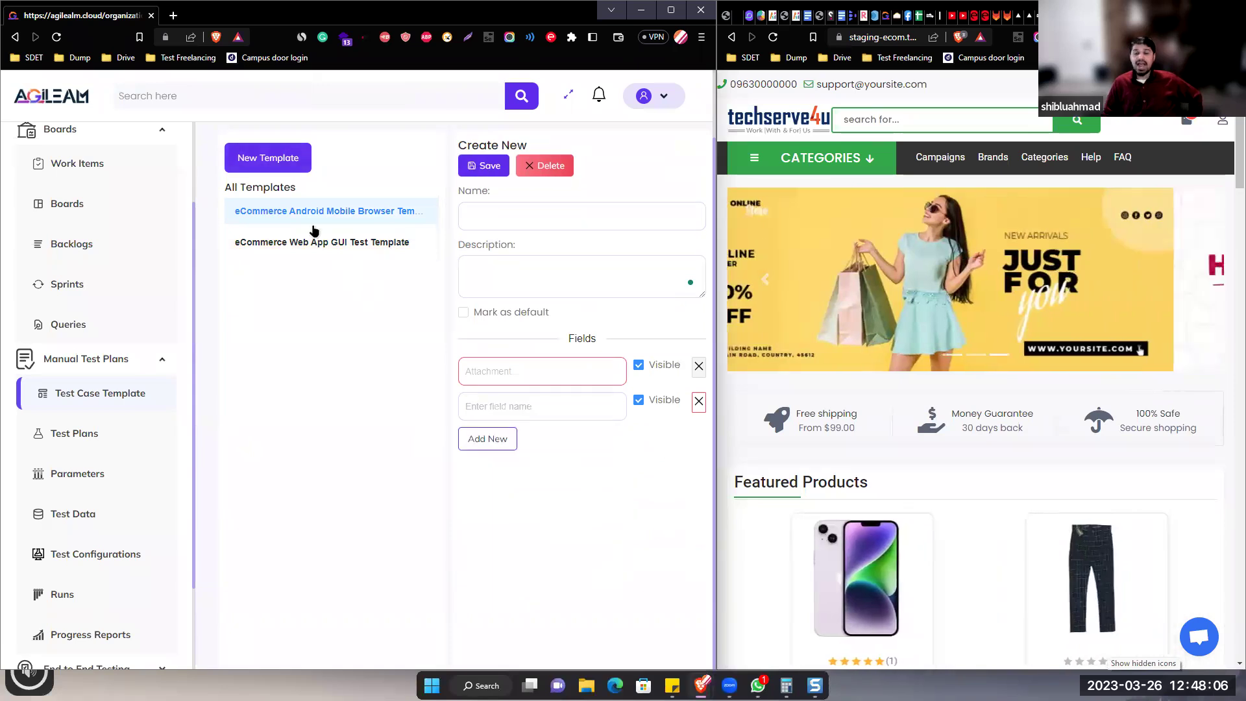
{"action": "left_click", "coordinate": [487, 214]}
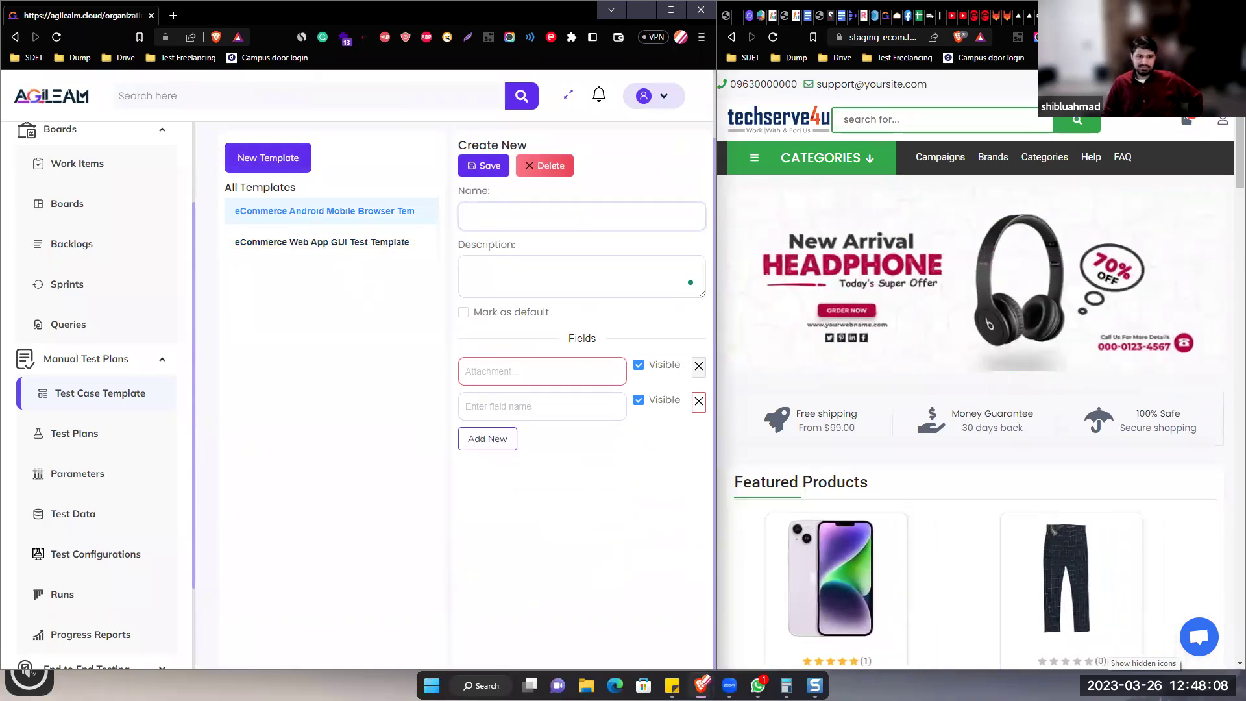
{"action": "type", "text": "eCommerc"}
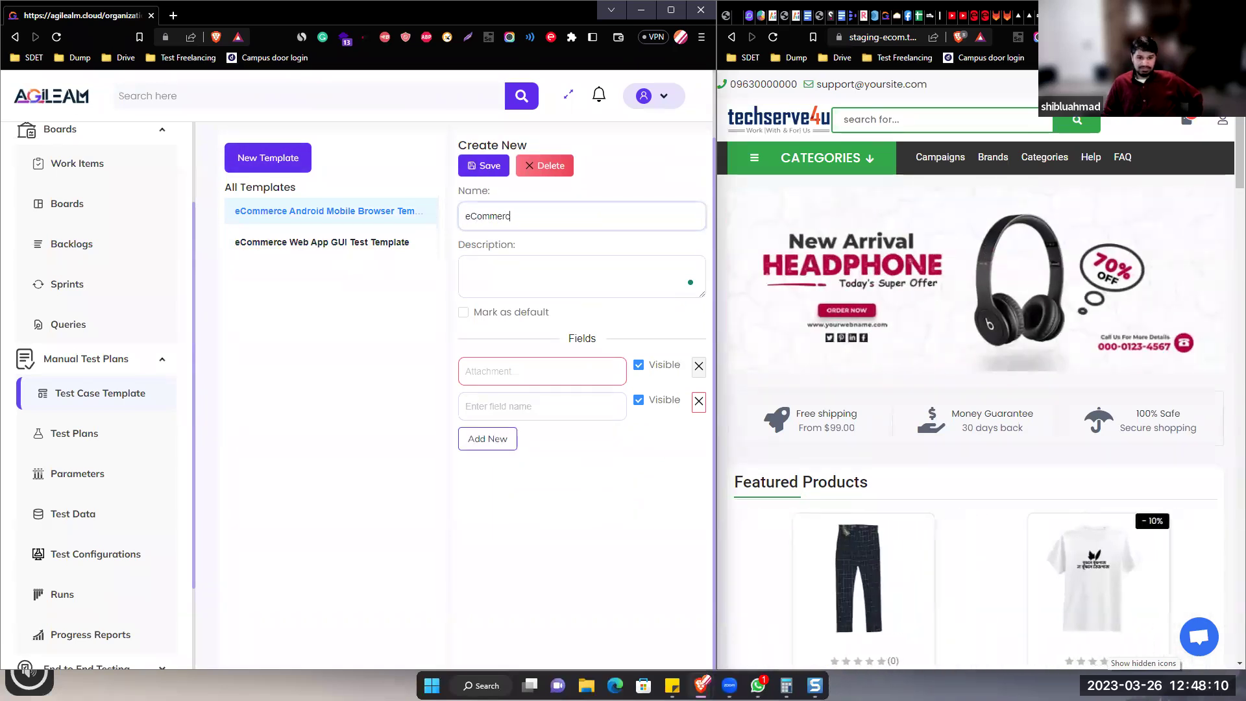
{"action": "type", "text": "e iOS mobile"}
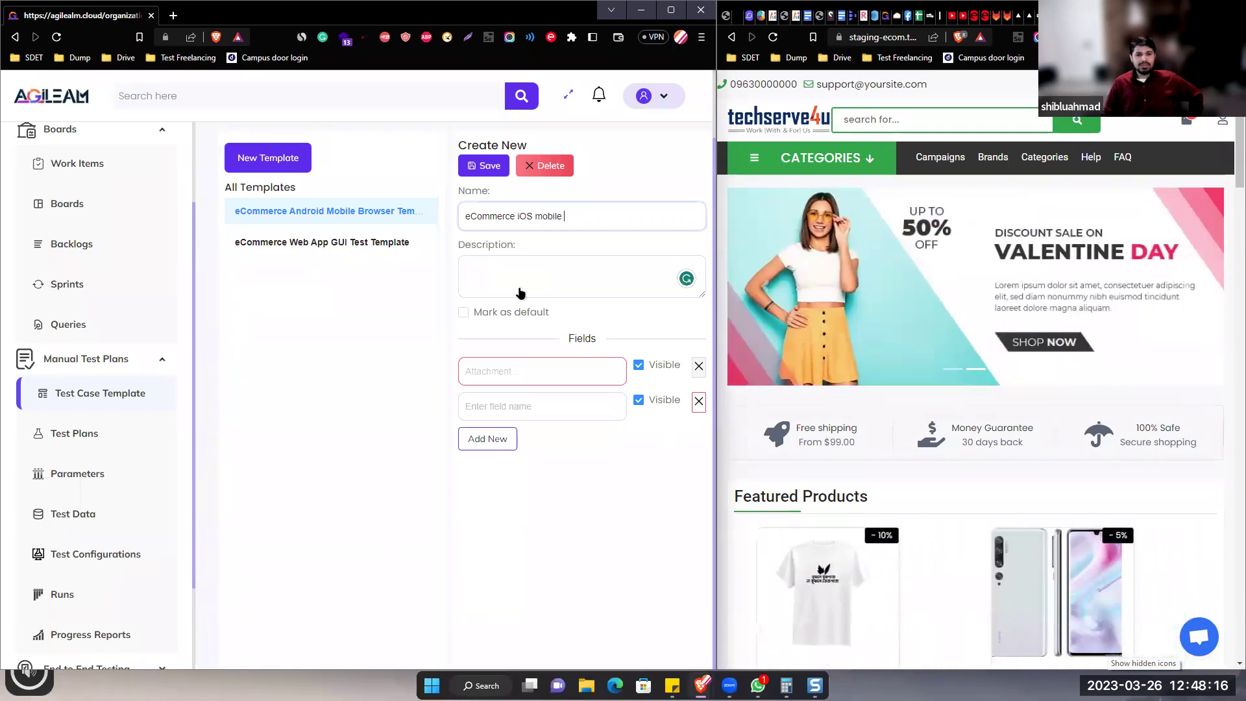
{"action": "key", "text": "BackSpace"}
{"action": "key", "text": "BackSpace"}
{"action": "key", "text": "BackSpace"}
{"action": "key", "text": "BackSpace"}
{"action": "key", "text": "BackSpace"}
{"action": "key", "text": "BackSpace"}
{"action": "type", "text": "Mobi"}
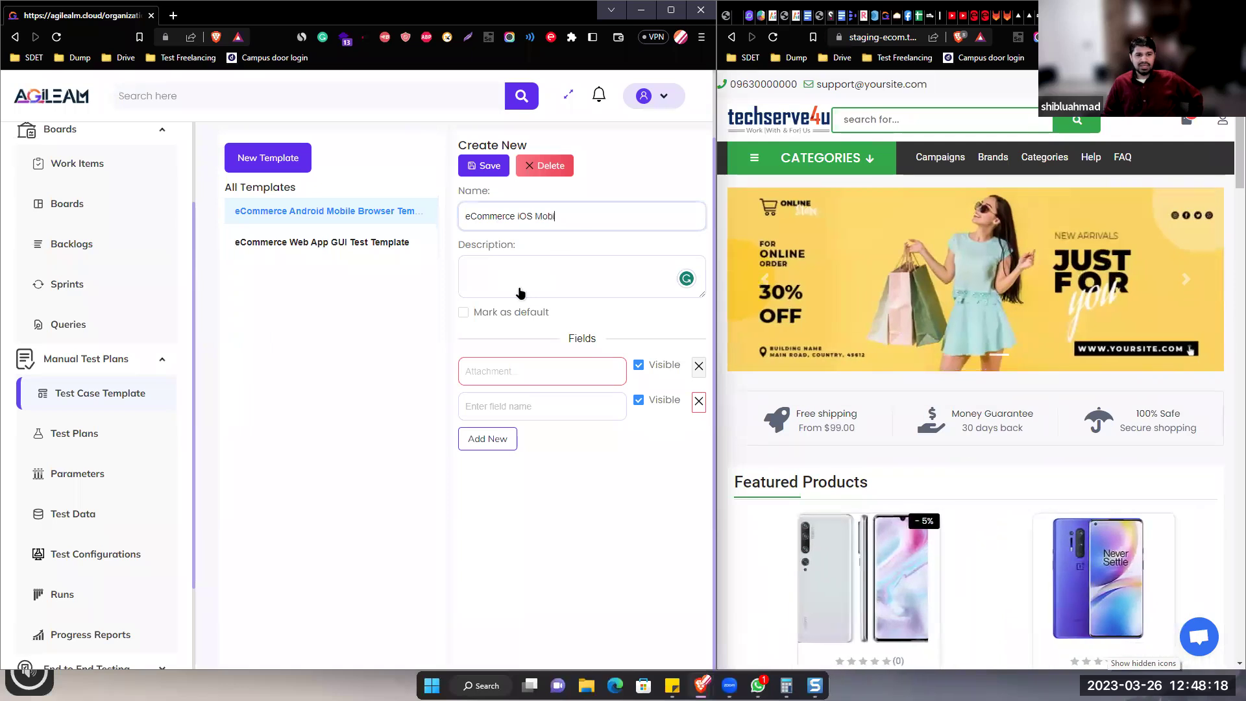
{"action": "type", "text": "le Browser"}
{"action": "key", "text": "BackSpace"}
{"action": "key", "text": "BackSpace"}
{"action": "type", "text": "ser"}
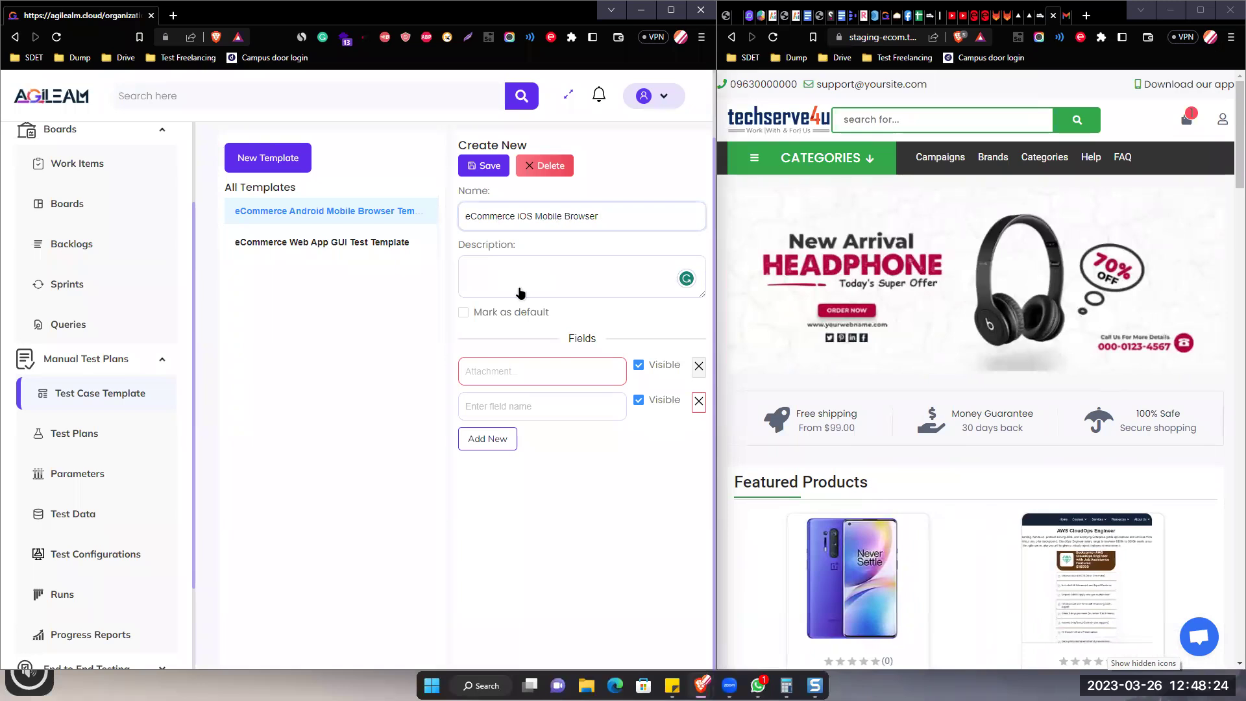
{"action": "type", "text": " Template"}
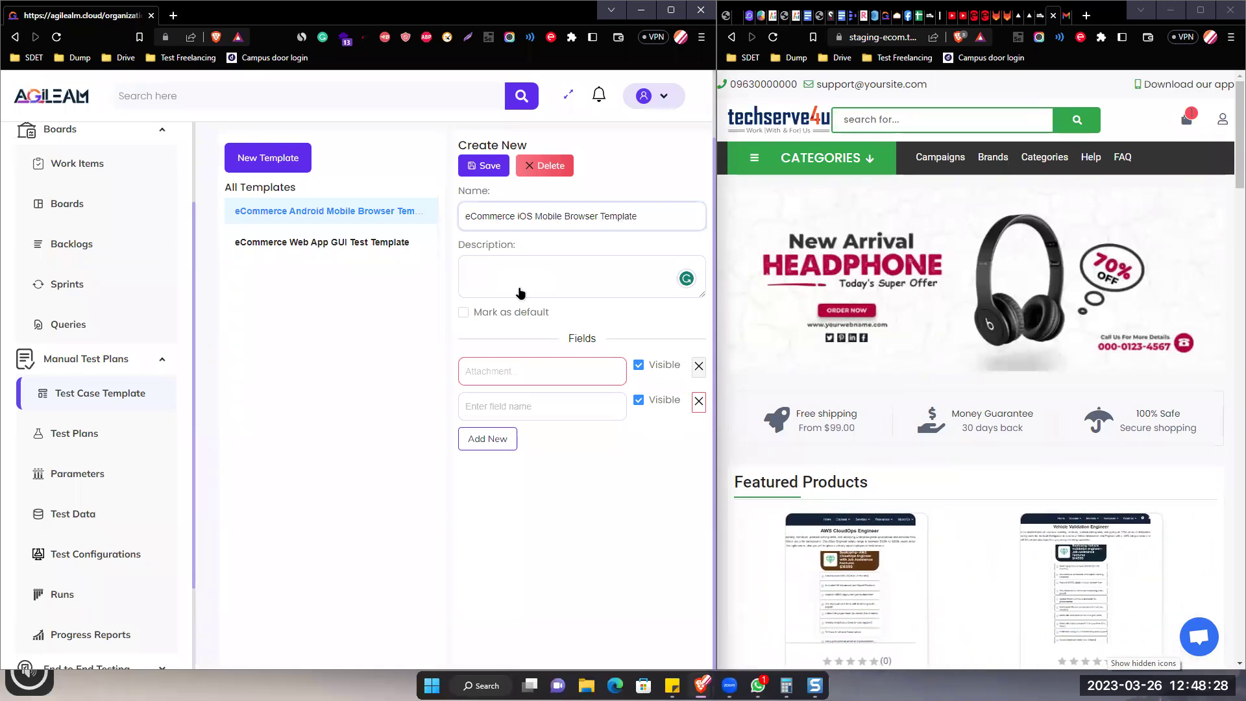
Step: Enter the iOS template's description as "This template will be used to iOS mobile browser app testing"
{"action": "left_click", "coordinate": [521, 293]}
{"action": "type", "text": "This template will be u"}
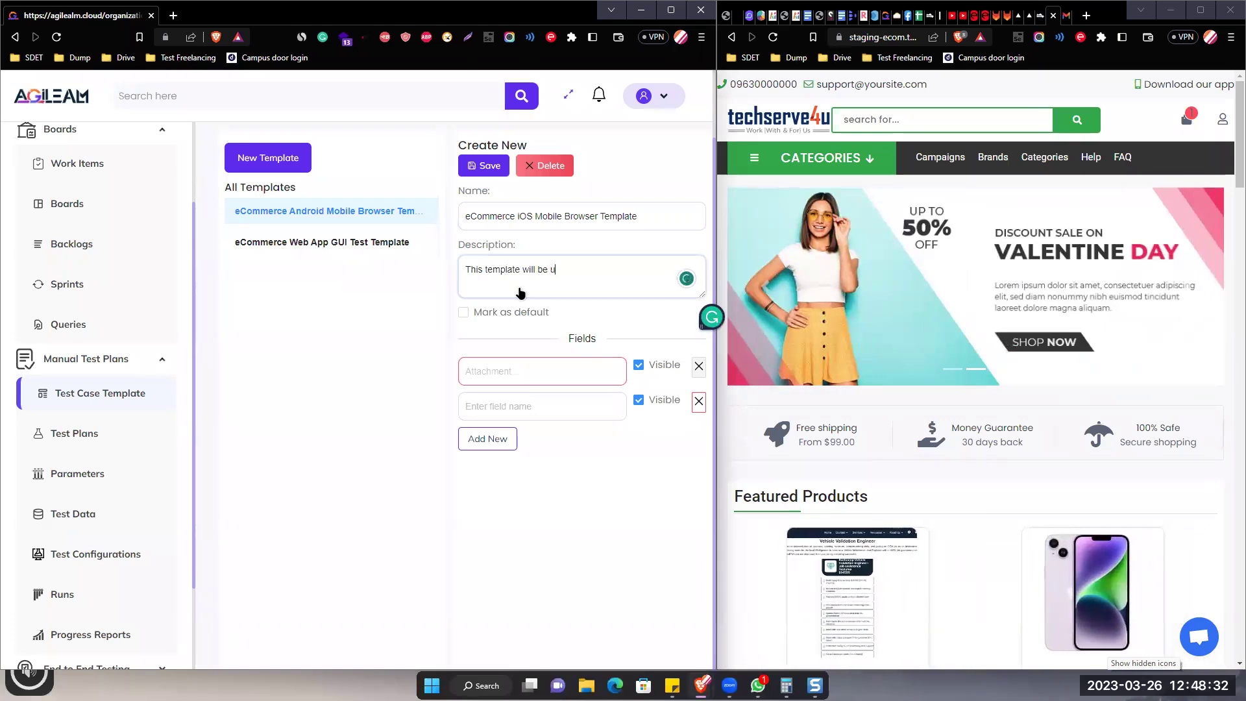
{"action": "type", "text": "sed to"}
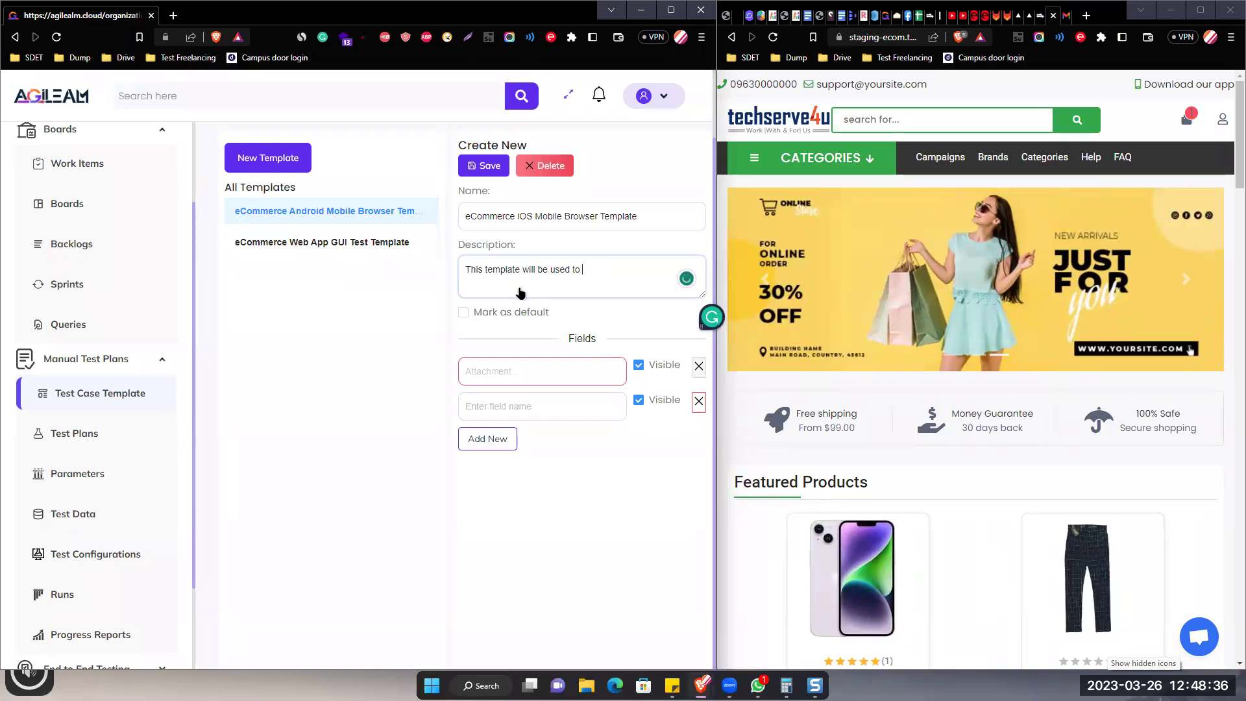
{"action": "type", "text": " iOS mobile "}
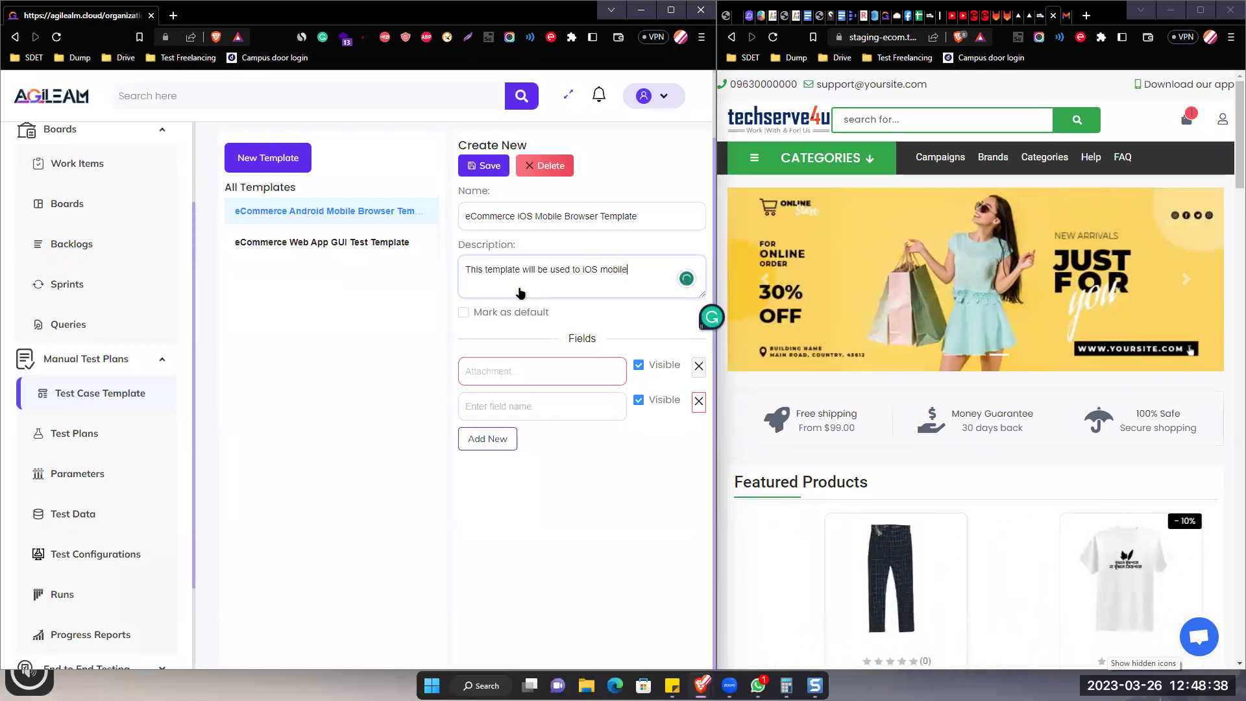
{"action": "type", "text": "browser"}
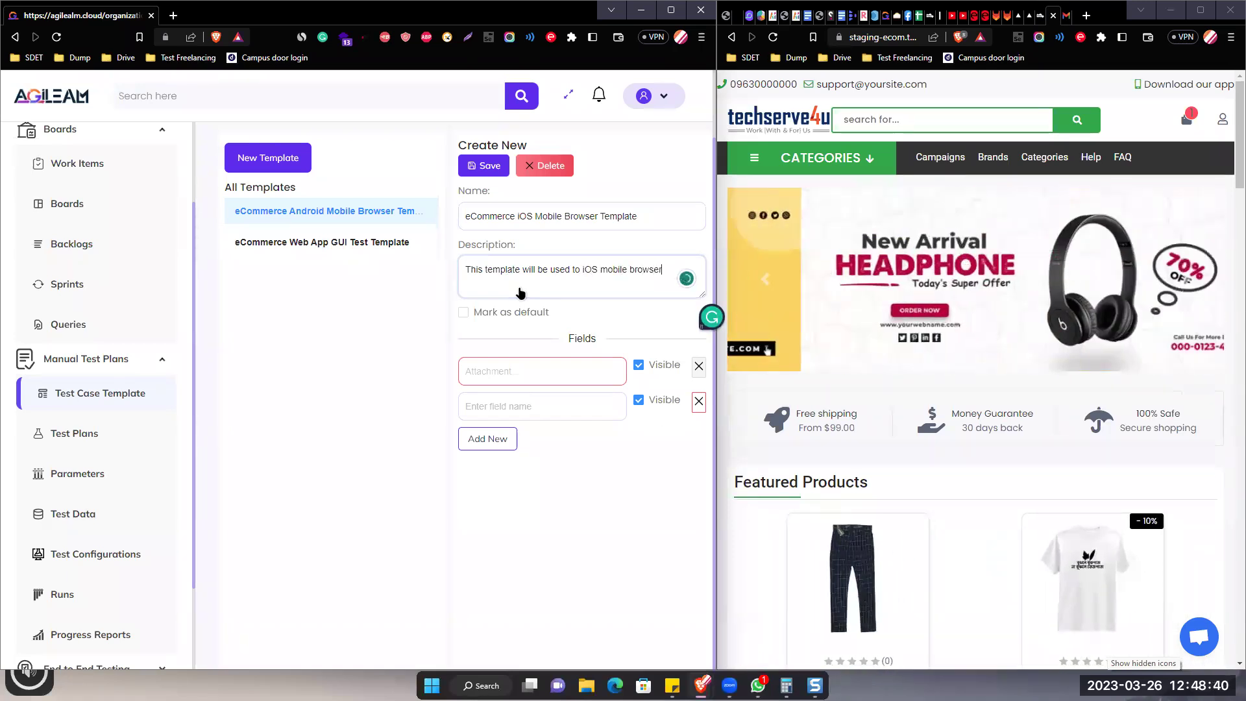
{"action": "type", "text": " app testing"}
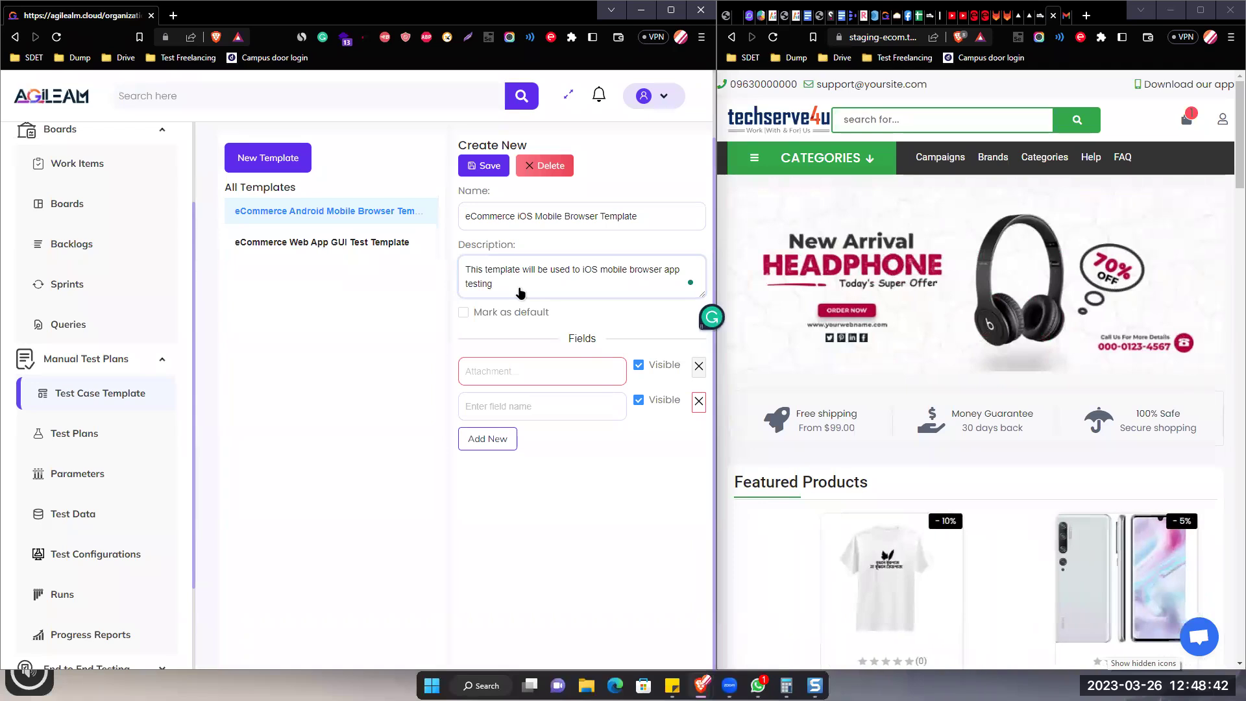
Step: Give the iOS mobile browser template two custom fields named "User Story" and "Pre-conditions"
{"action": "left_click", "coordinate": [468, 405]}
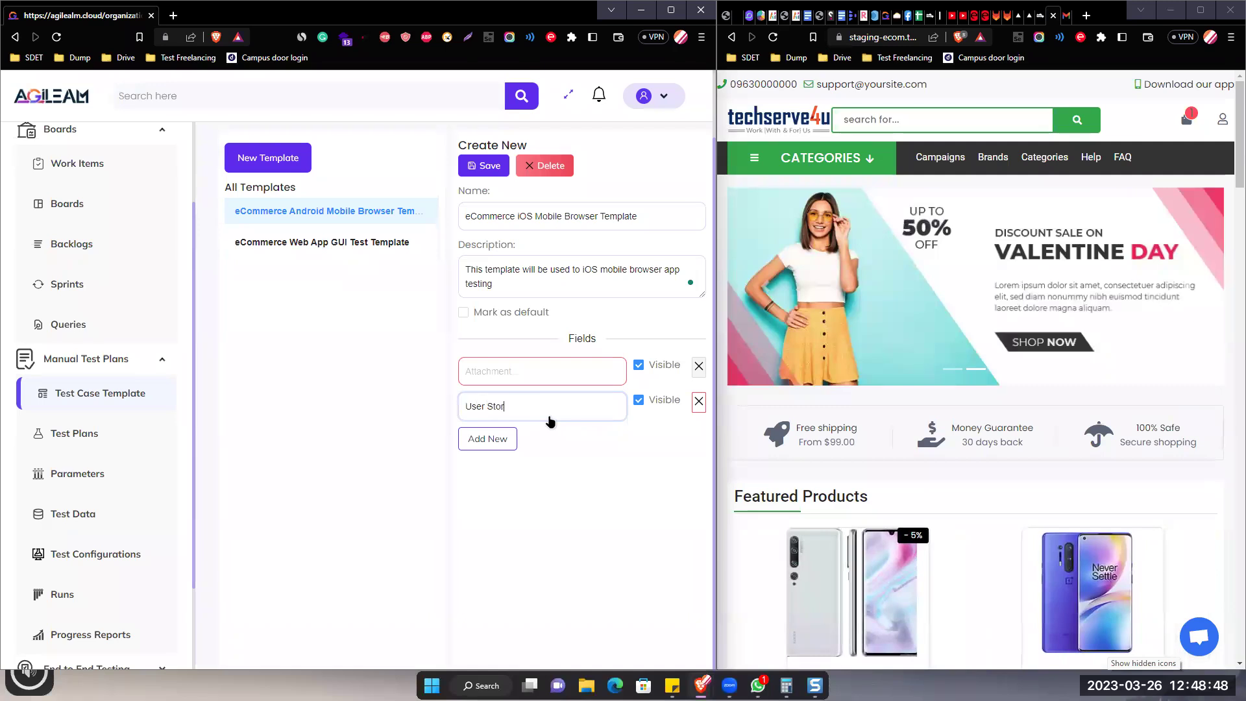
{"action": "left_click", "coordinate": [495, 439]}
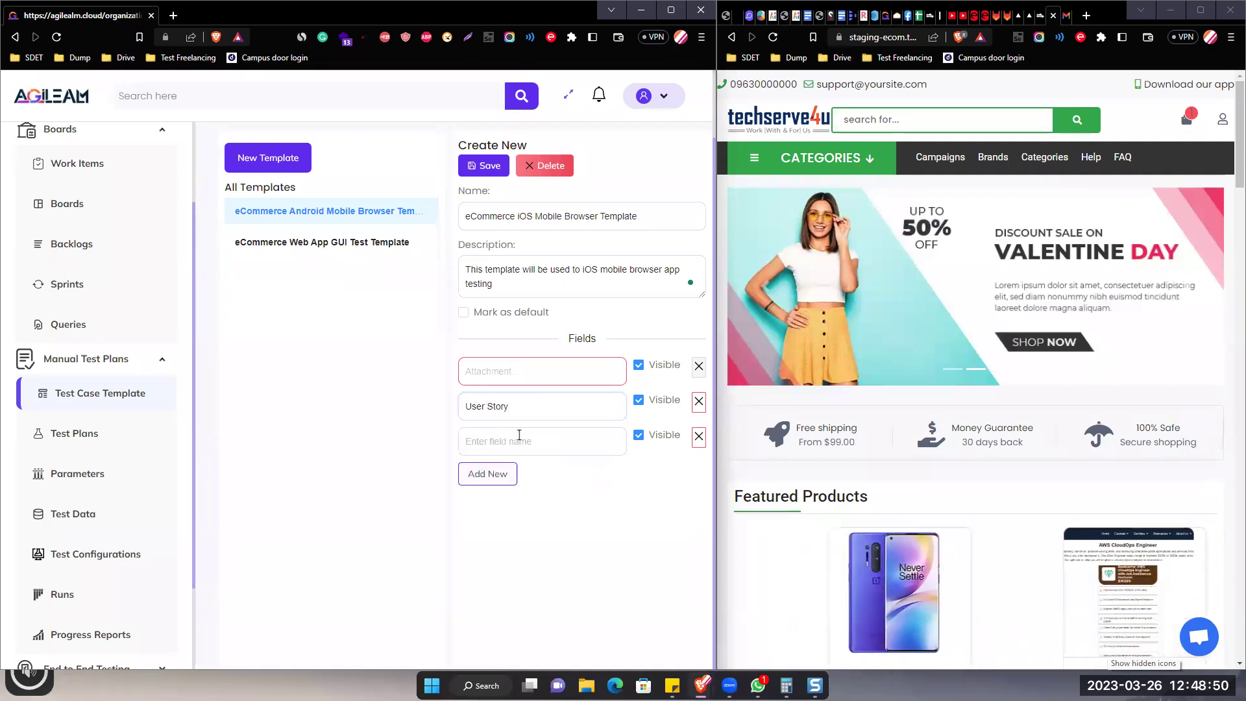
{"action": "type", "text": "T"}
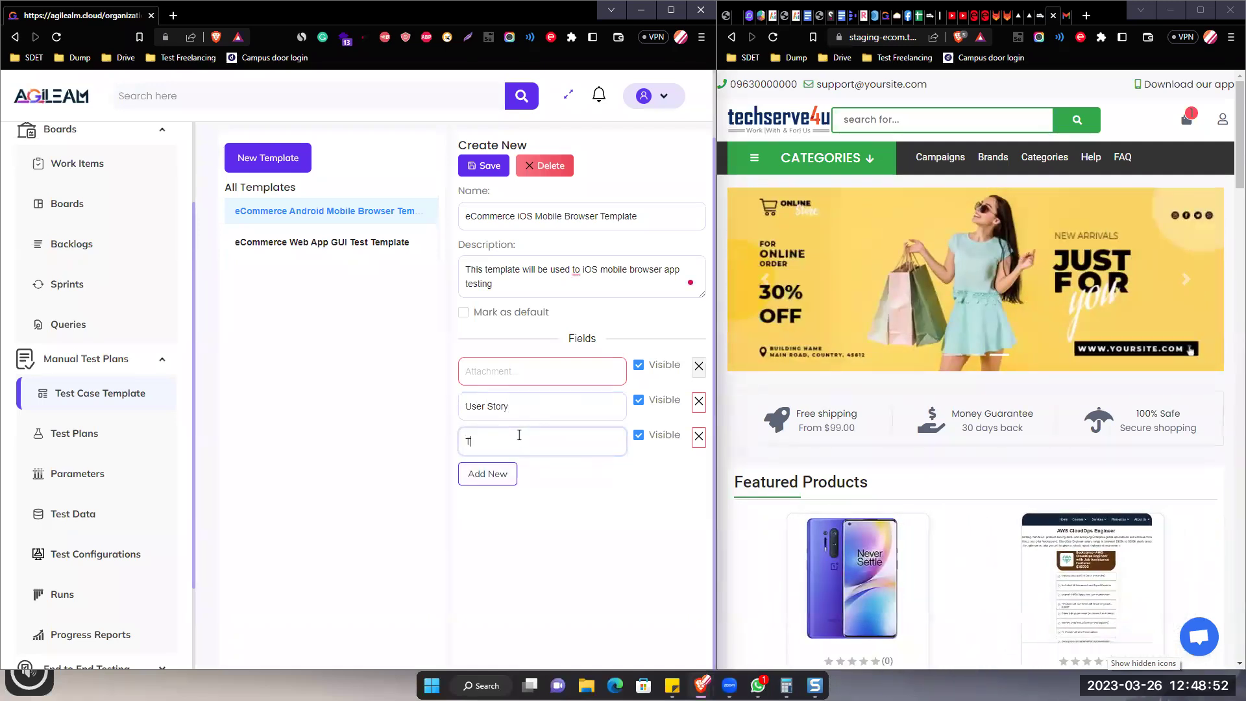
{"action": "key", "text": "BackSpace"}
{"action": "type", "text": "Pre-condiotions"}
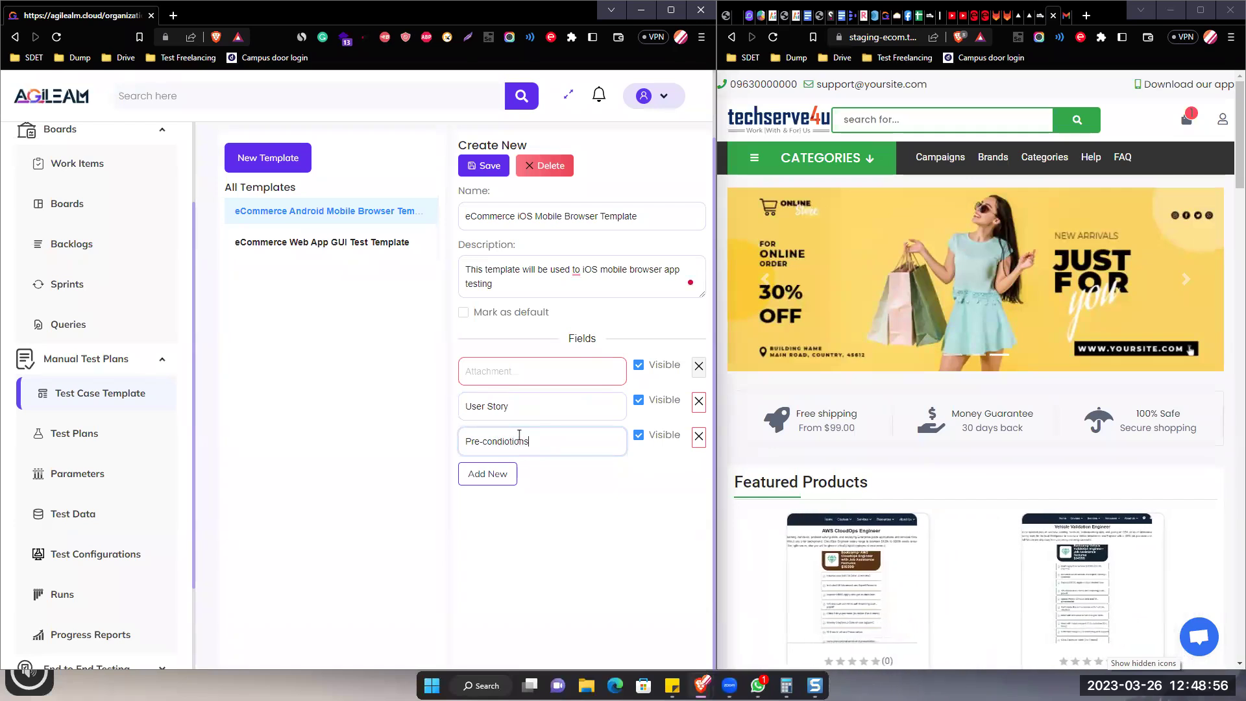
{"action": "key", "text": "BackSpace"}
{"action": "key", "text": "BackSpace"}
{"action": "key", "text": "BackSpace"}
{"action": "key", "text": "BackSpace"}
{"action": "key", "text": "BackSpace"}
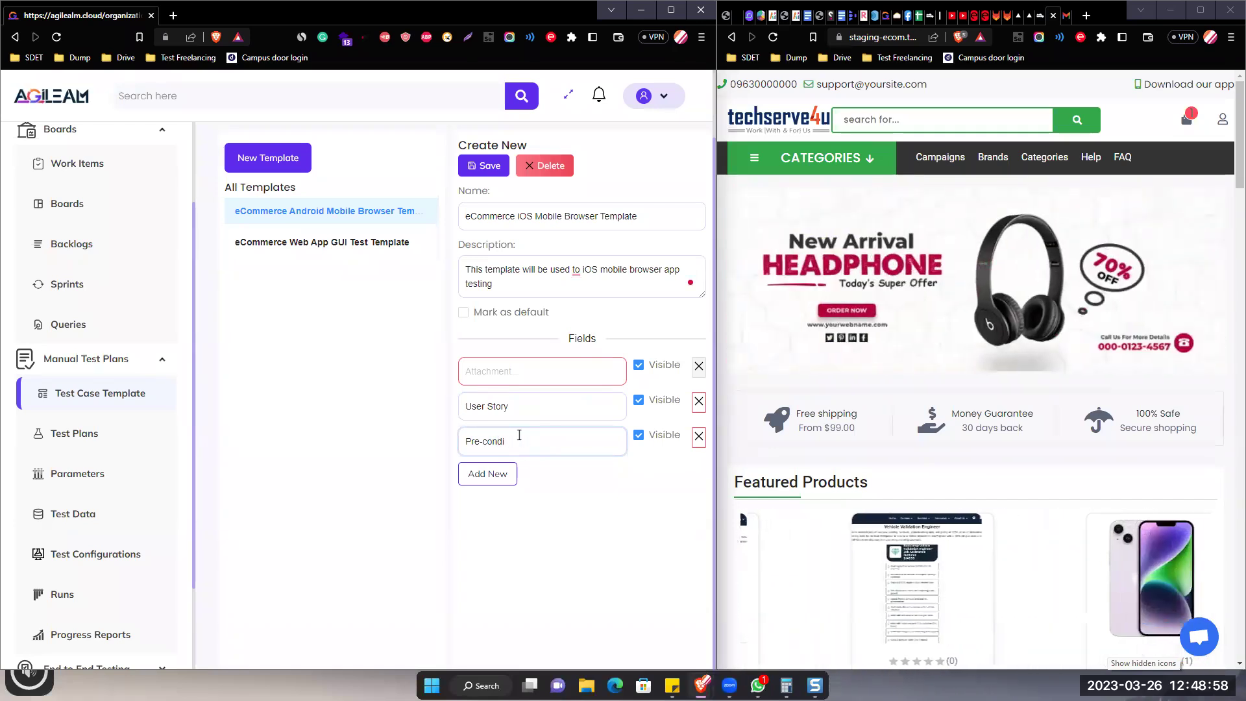
Step: Add "Test Steps" and "Expected Result" custom fields below Pre-conditions in the iOS template
{"action": "left_click", "coordinate": [500, 472]}
{"action": "type", "text": "Test Steps"}
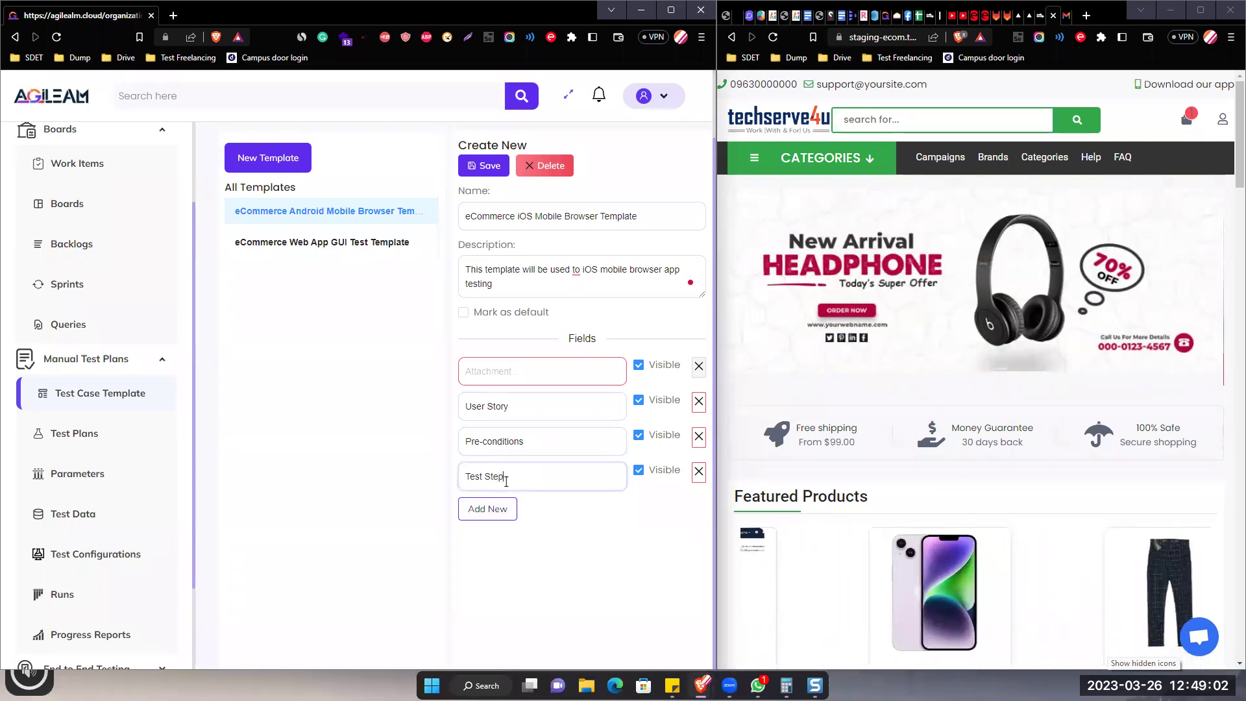
{"action": "left_click", "coordinate": [485, 511]}
{"action": "left_click", "coordinate": [512, 513]}
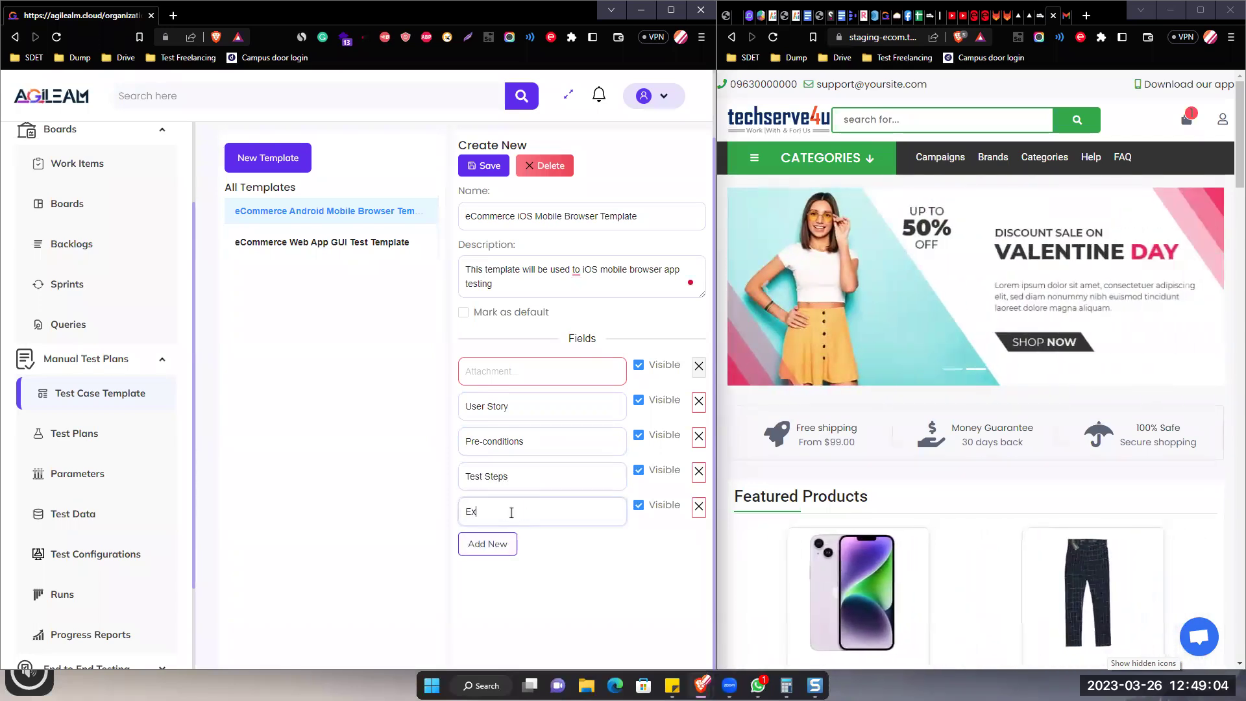
{"action": "type", "text": "Expected Result"}
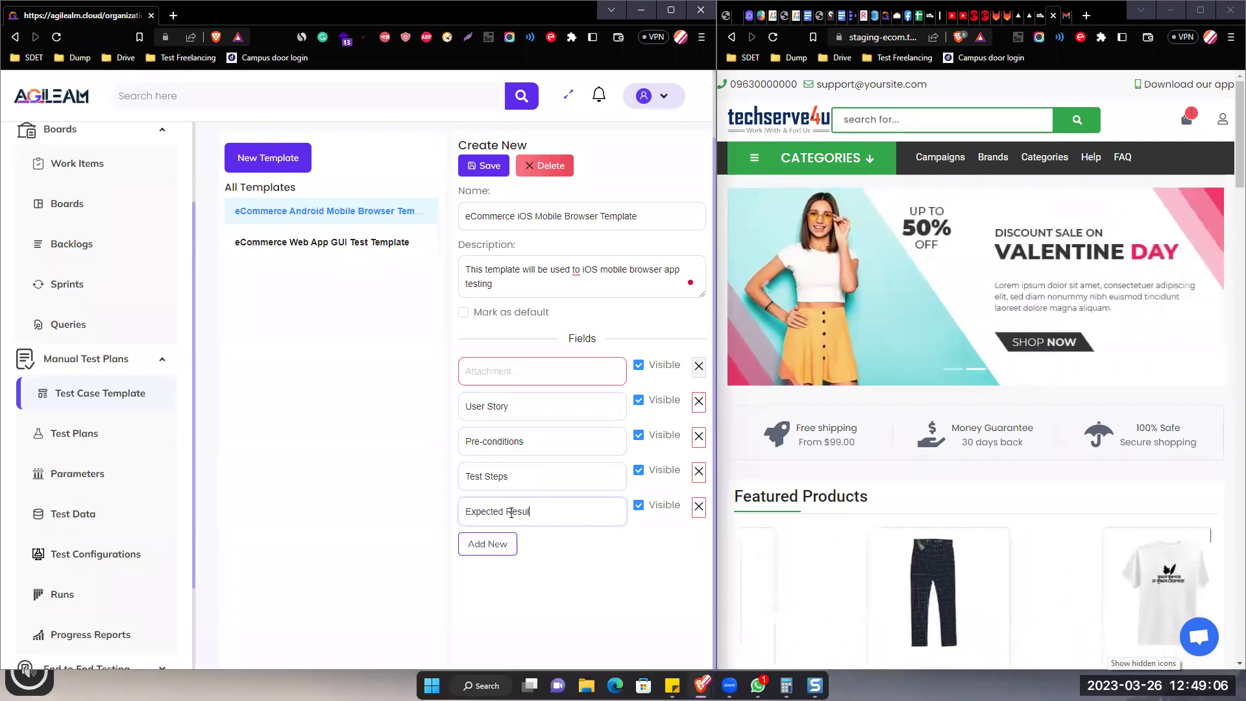
Step: Add a custom field named "Comments" below Expected Result in the iOS template
{"action": "left_click", "coordinate": [471, 544]}
{"action": "left_click", "coordinate": [570, 549]}
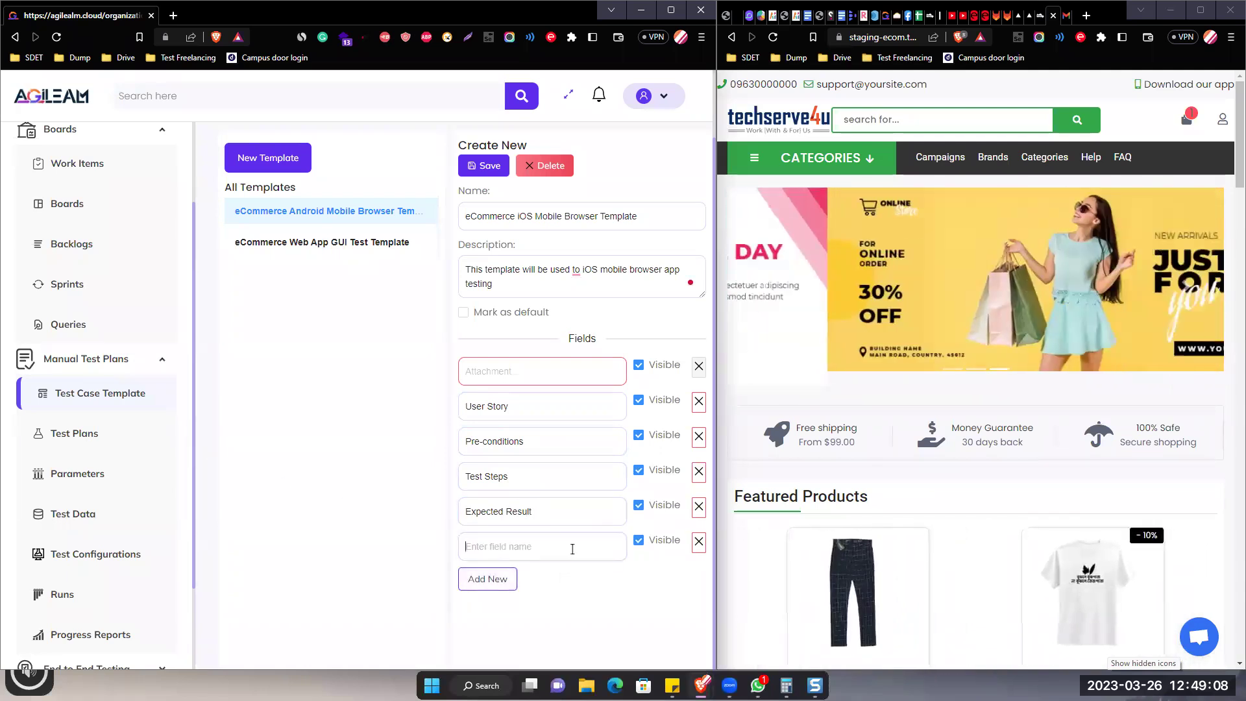
{"action": "type", "text": "Commentss"}
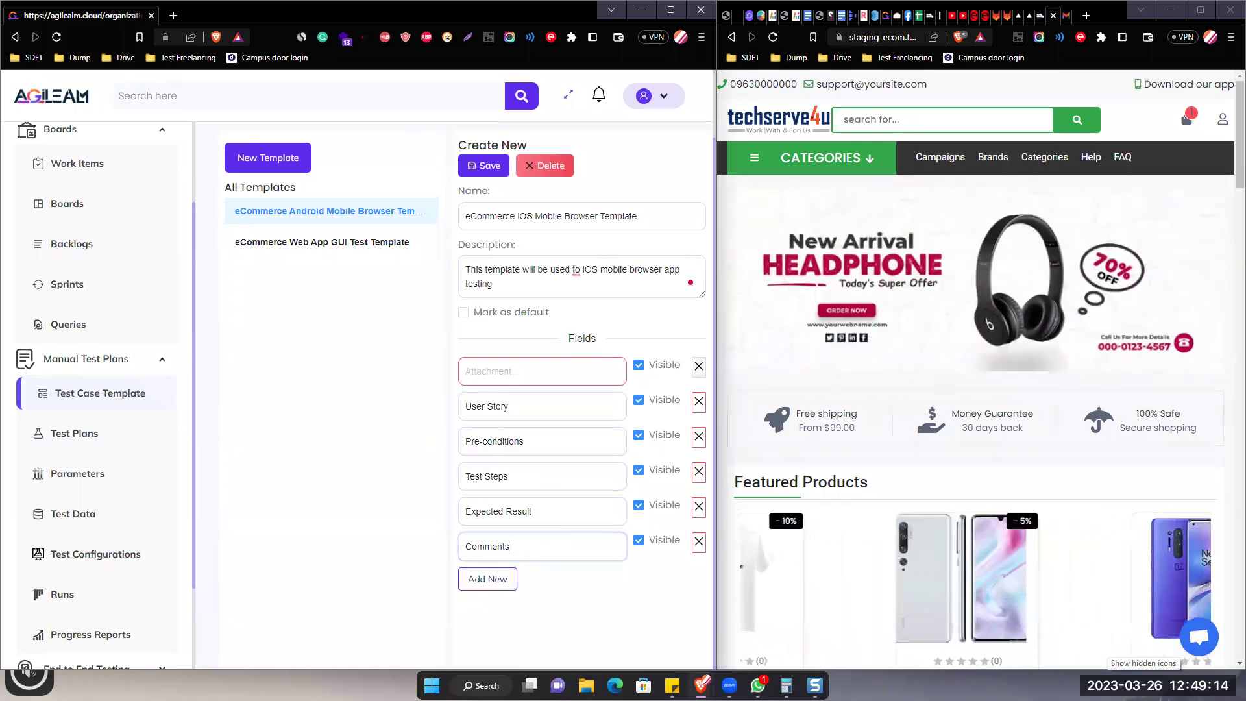
Step: Correct the iOS template's description to read "used for iOS mobile browser app testing" and save the template
{"action": "mouse_move", "coordinate": [576, 270]}
{"action": "left_click", "coordinate": [585, 302]}
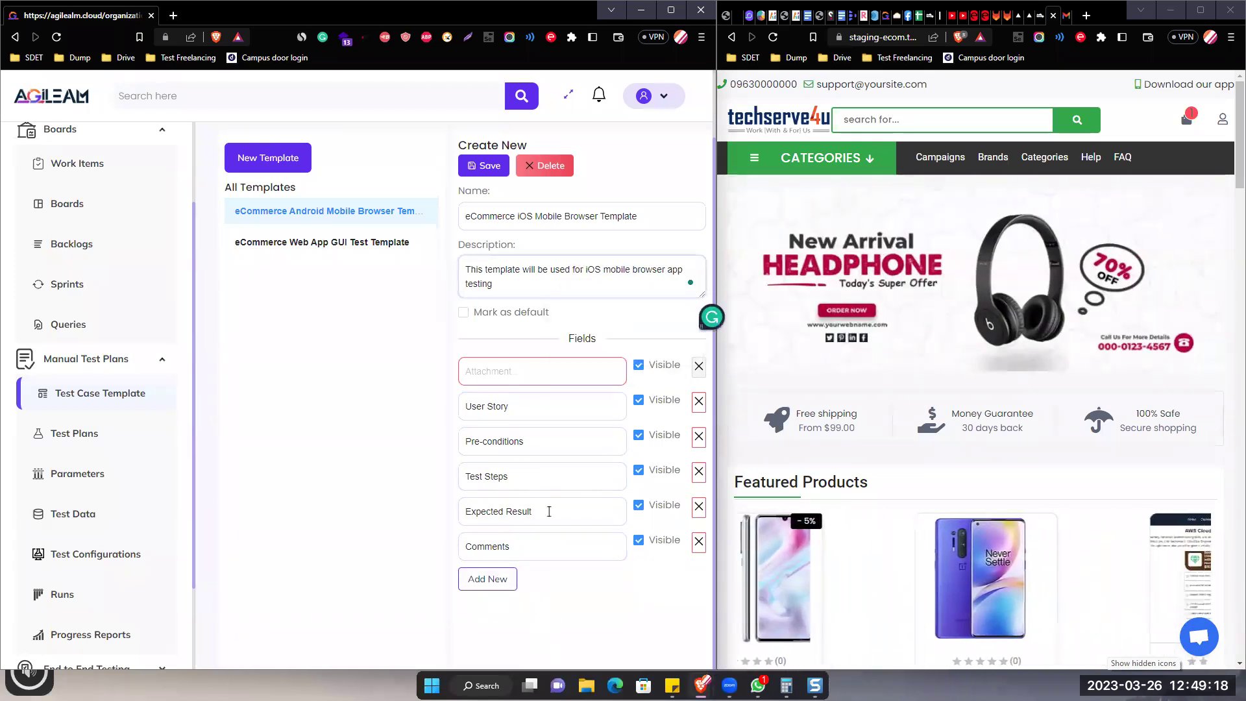
{"action": "left_click", "coordinate": [491, 170]}
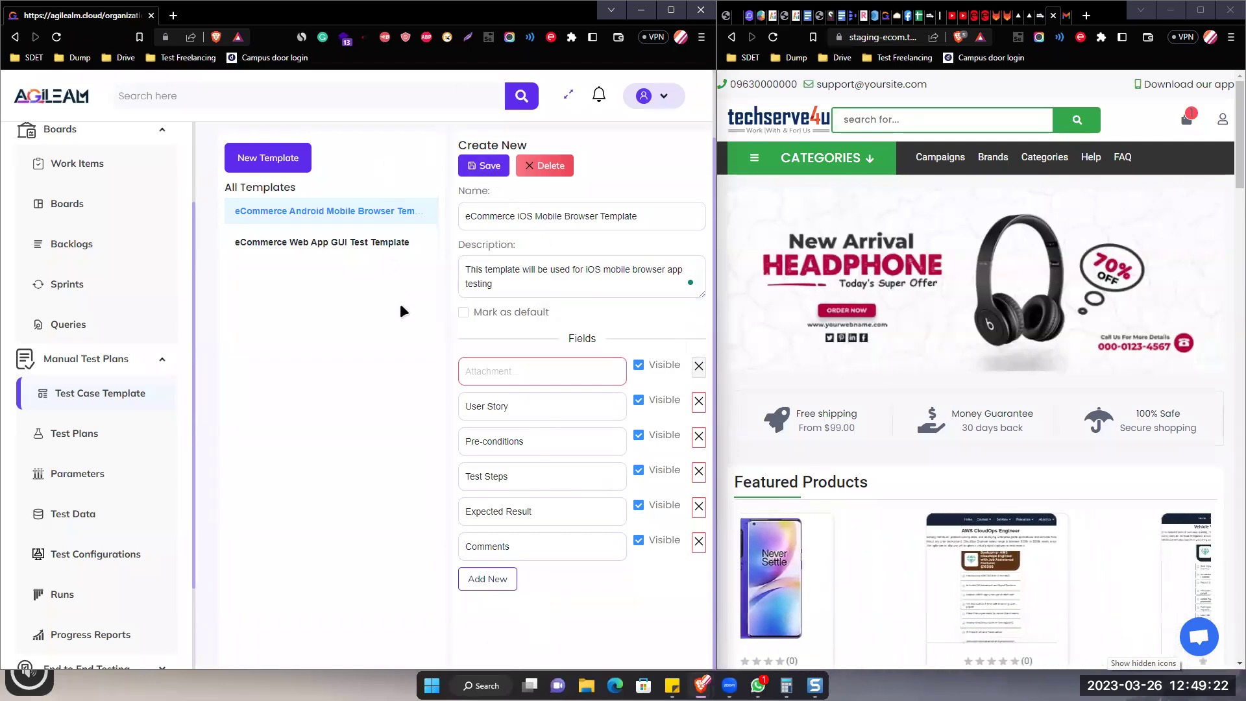
Step: Look through the saved templates, ending on the eCommerce Web App GUI Test Template, to check their details
{"action": "left_click", "coordinate": [353, 270]}
{"action": "left_click", "coordinate": [351, 244]}
{"action": "left_click", "coordinate": [356, 275]}
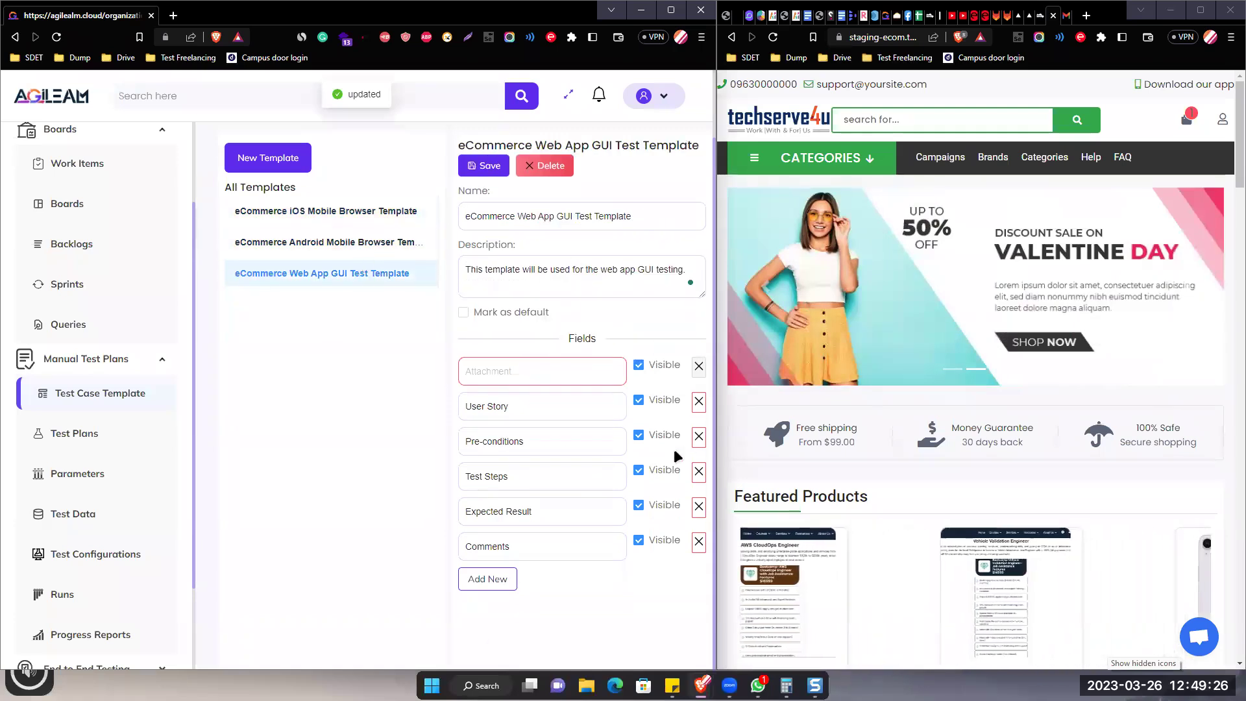